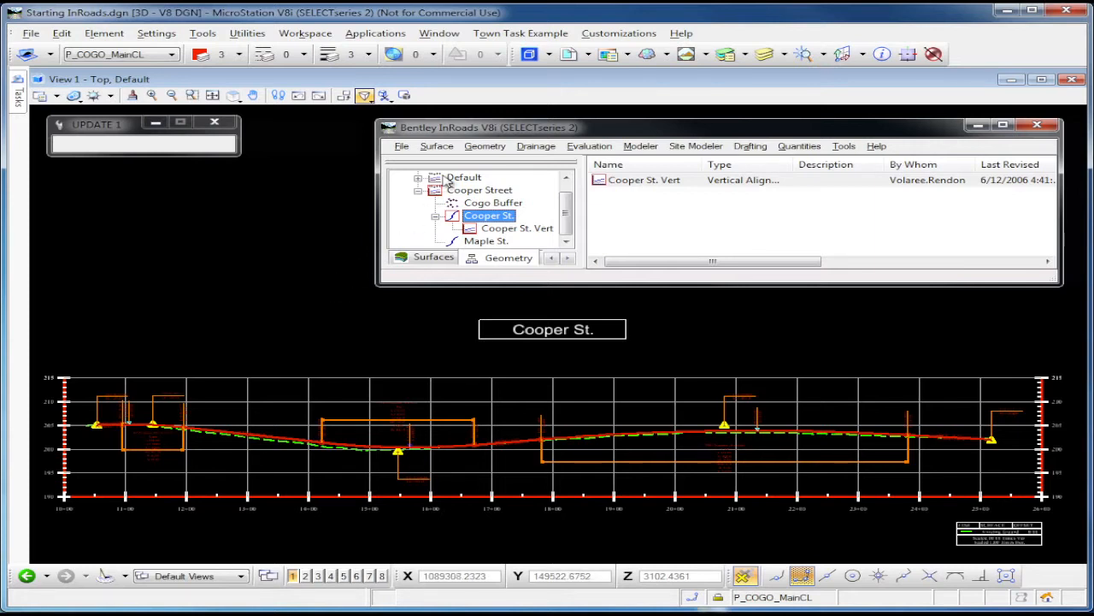
- Open the vertical alignment review for Cooper St. Vert, enlarge it, and read through the full alignment report
click(486, 147)
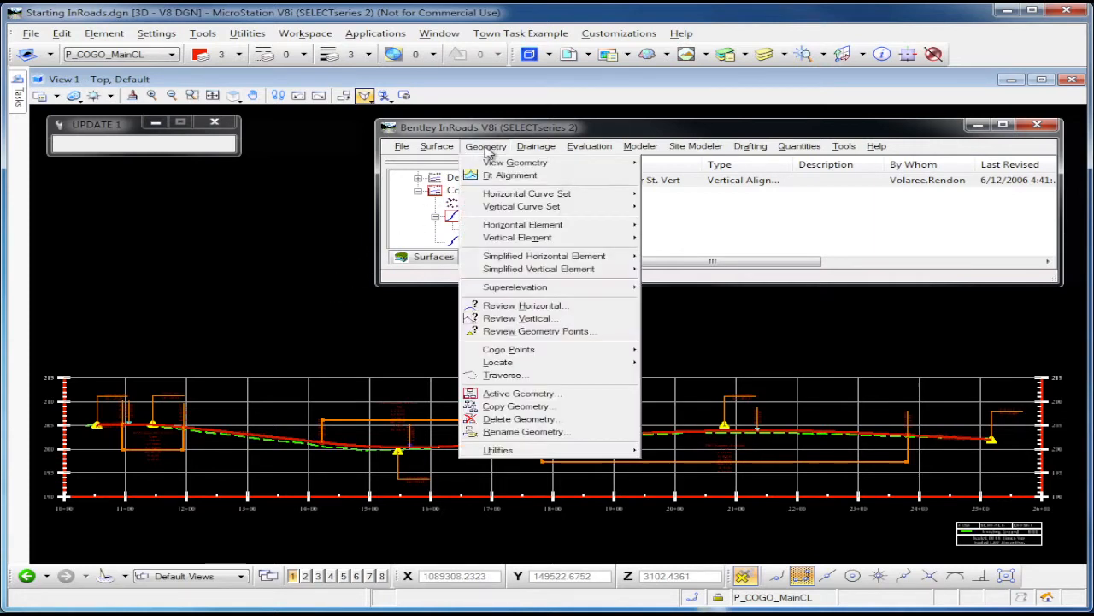
click(522, 318)
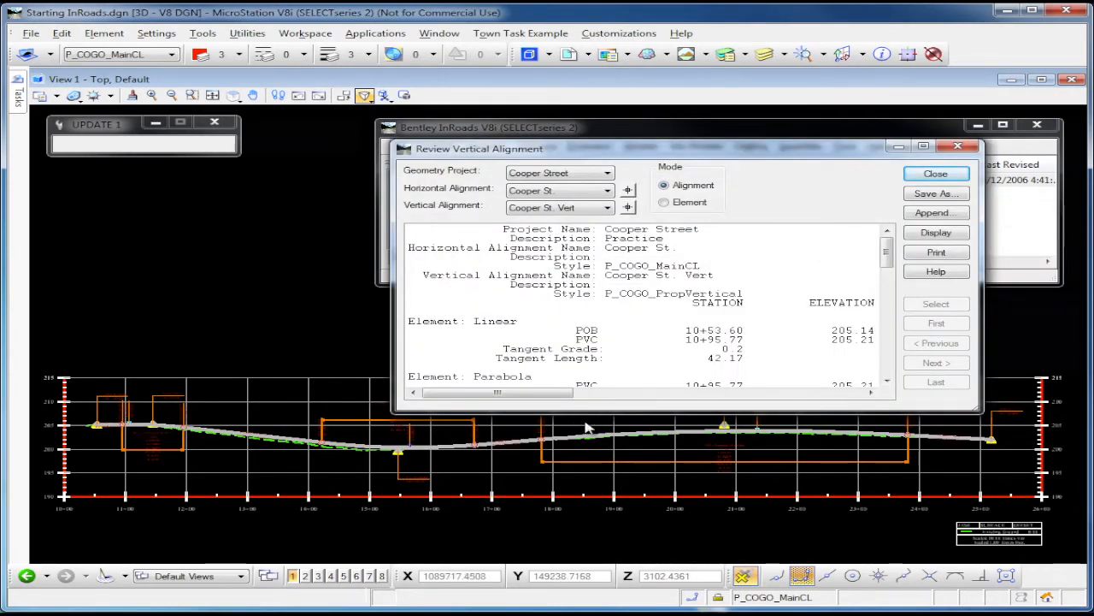
drag(659, 156, 329, 96)
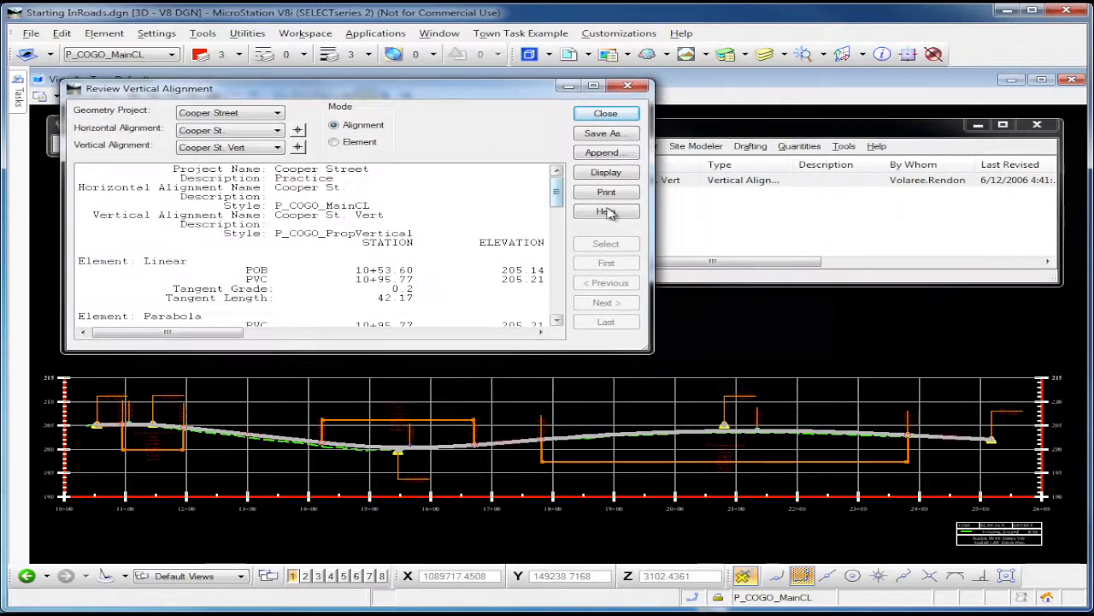
drag(669, 365, 841, 488)
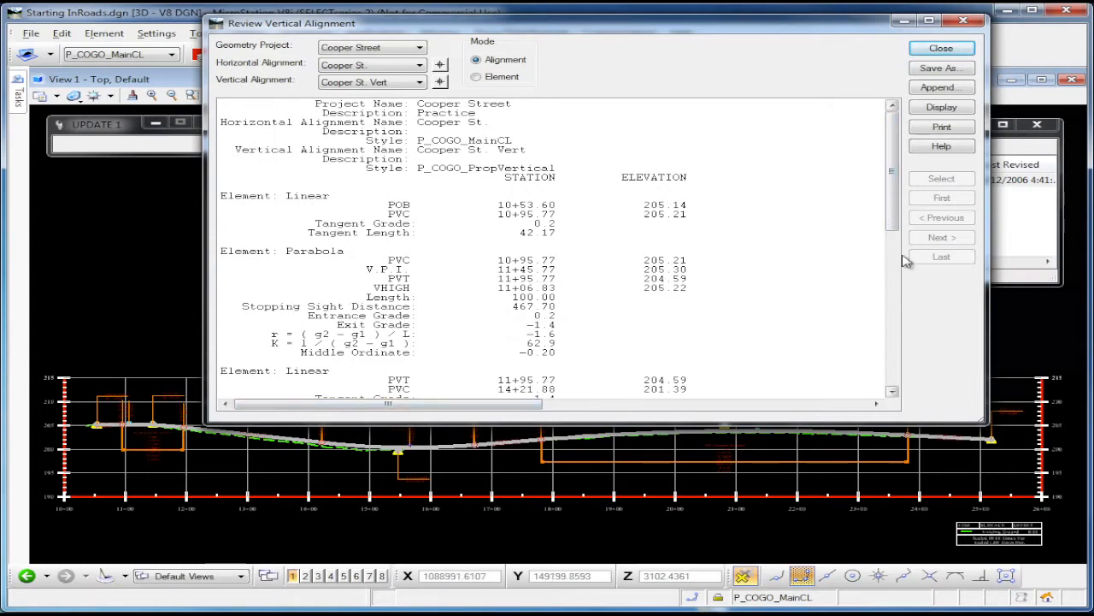
drag(891, 207, 892, 366)
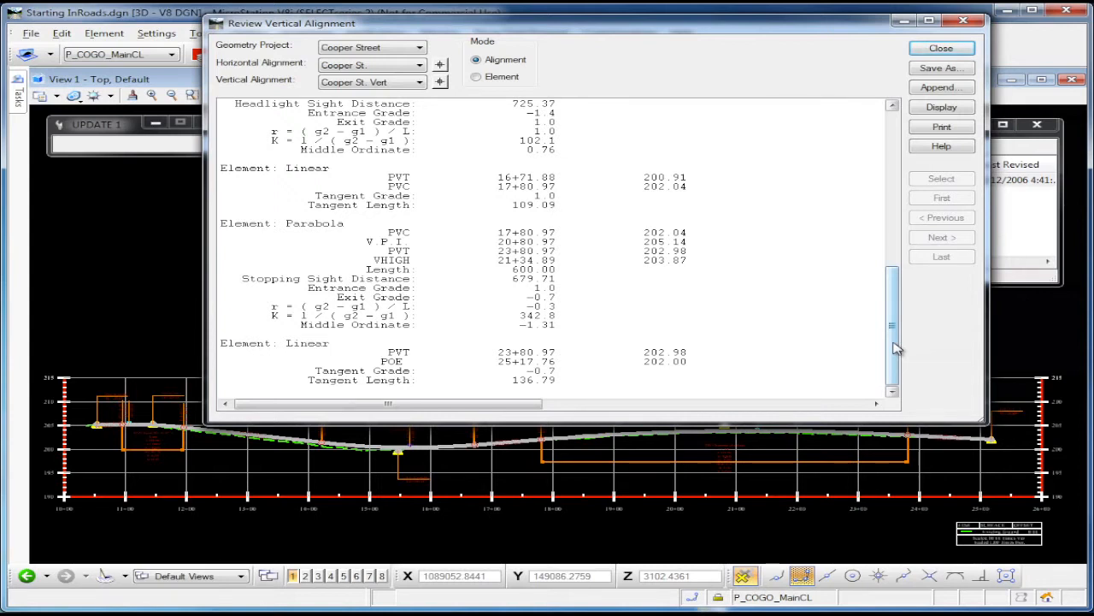
drag(895, 346, 889, 186)
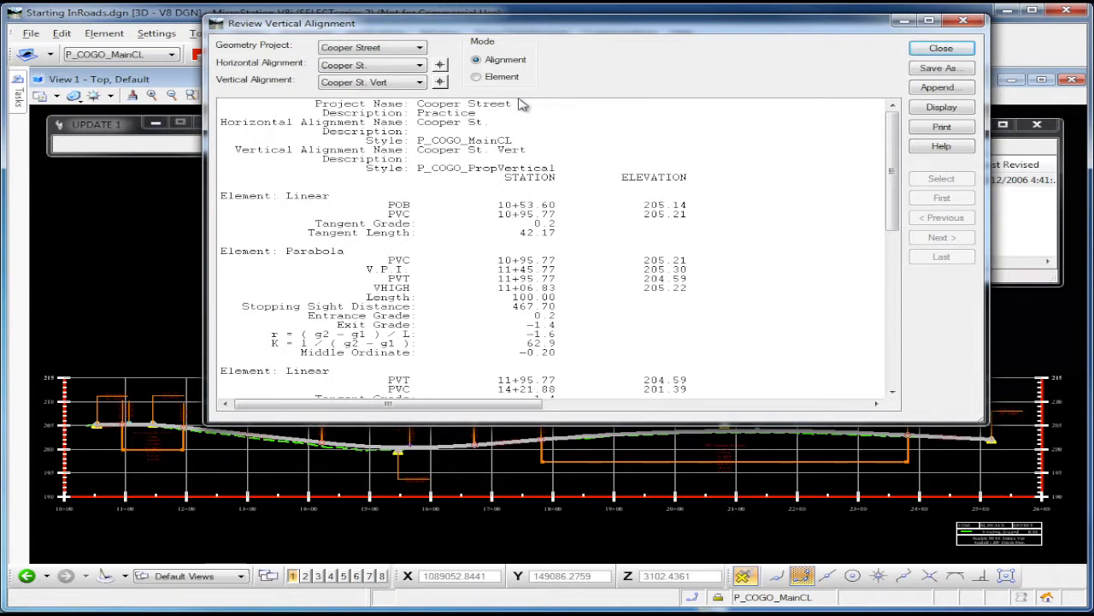
- Switch the vertical review to Element mode and step through the first three elements individually
click(502, 77)
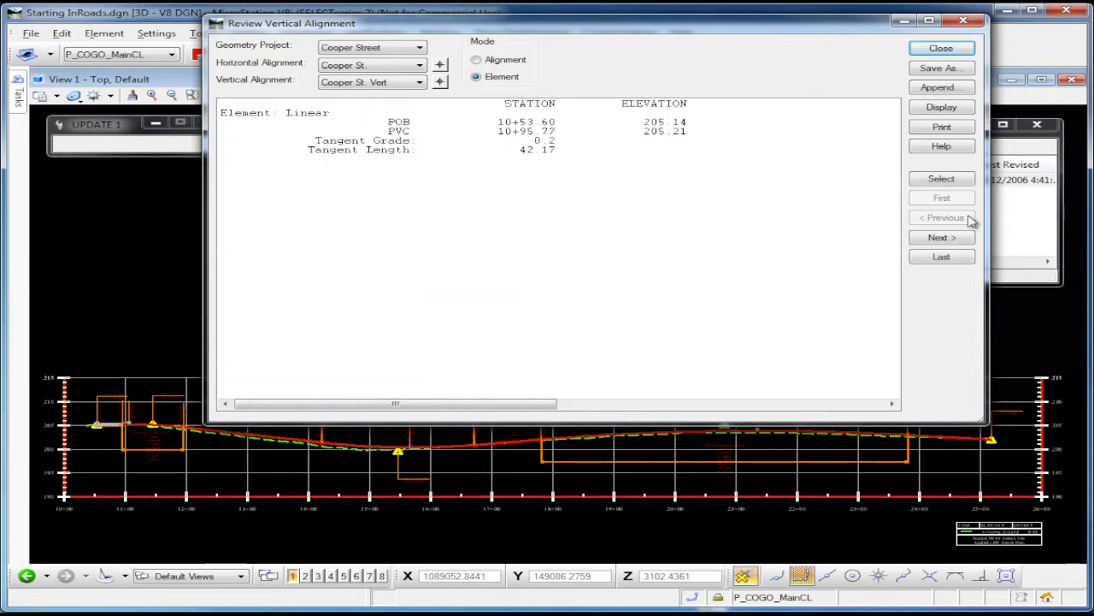
click(939, 238)
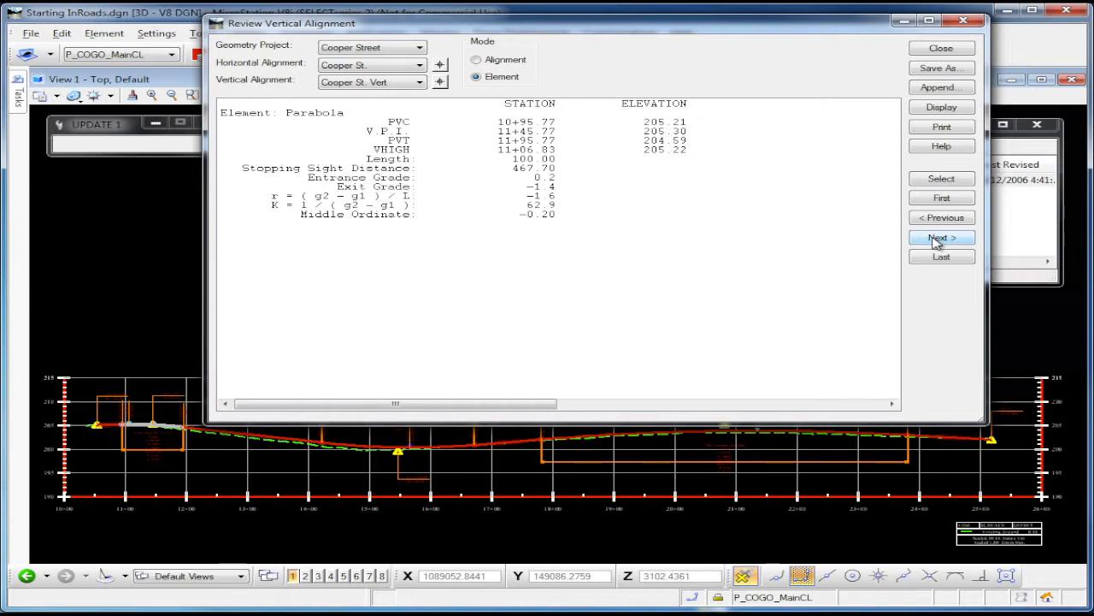
click(939, 238)
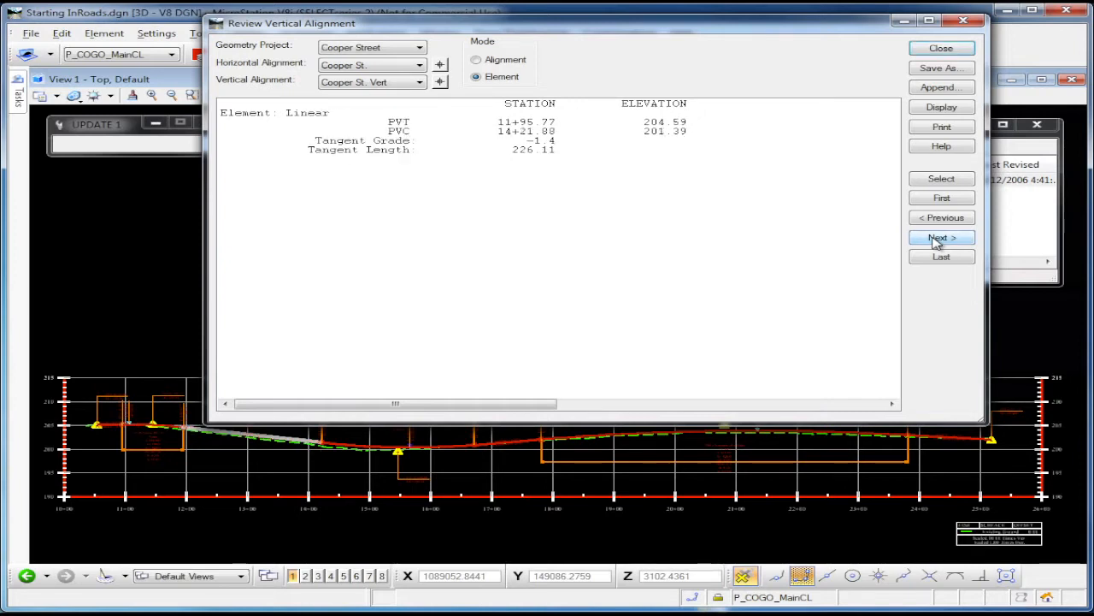
- Return the vertical review to Alignment mode and look over the listed elements again
click(494, 60)
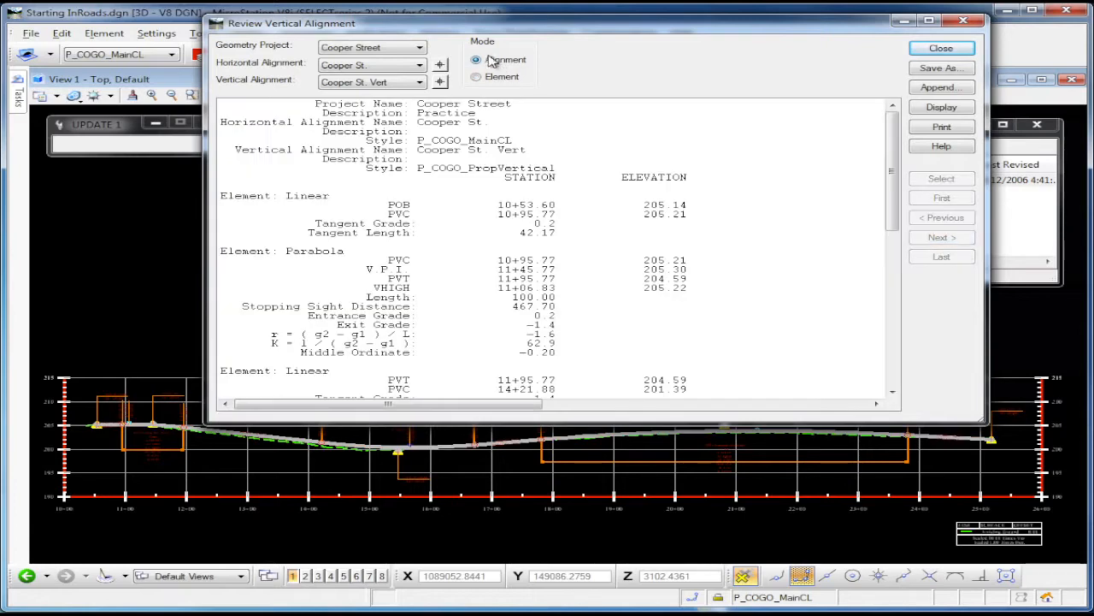
drag(892, 162, 894, 229)
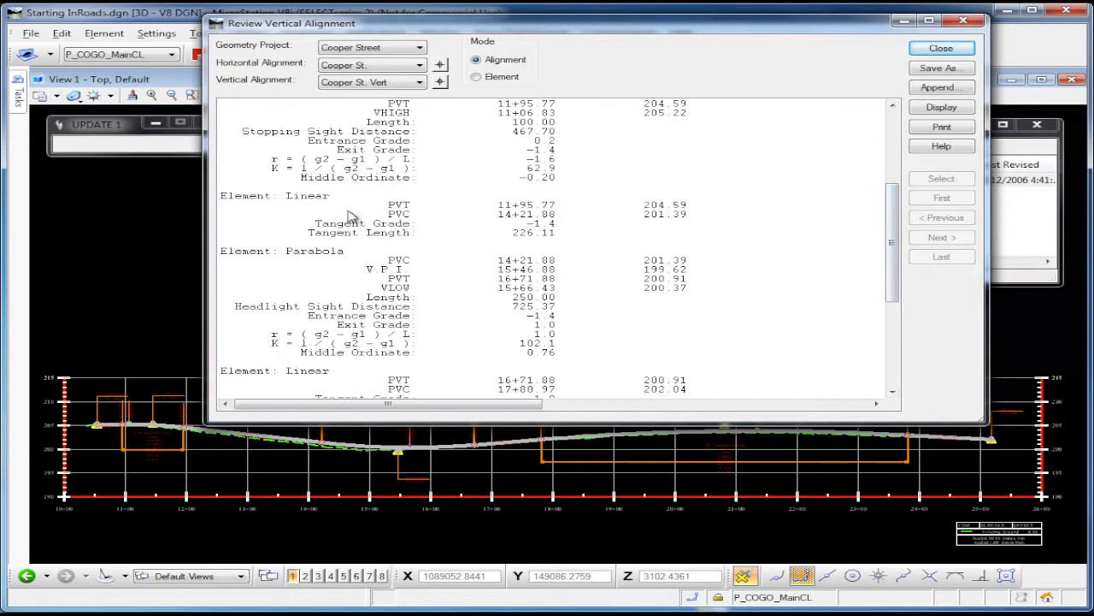
drag(894, 244, 906, 149)
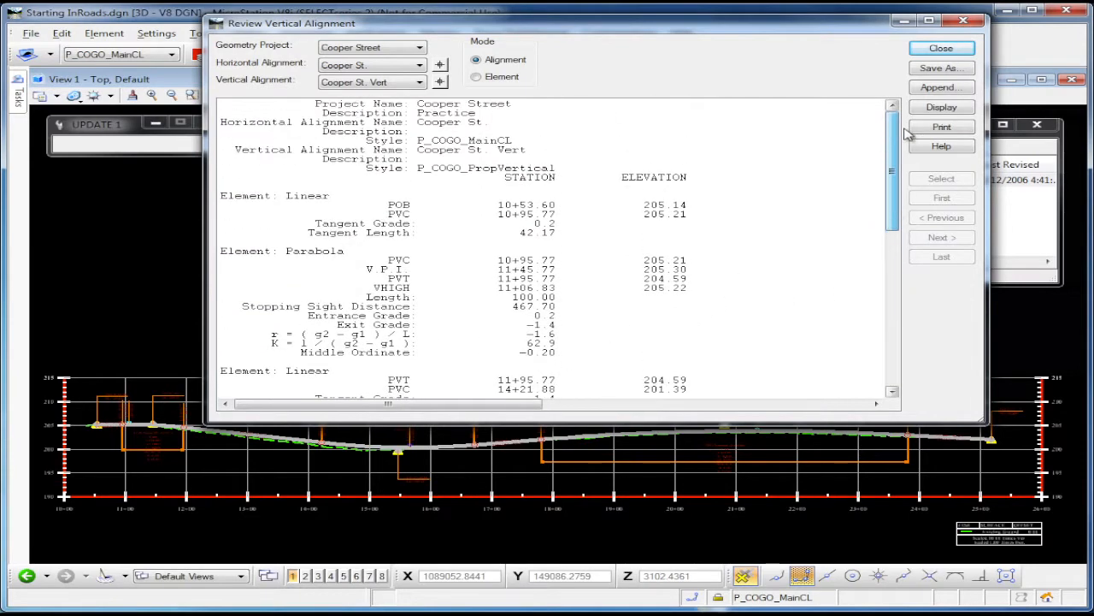
- Step through further vertical elements in Element mode up to the 600 ft parabola, and close the review
click(476, 76)
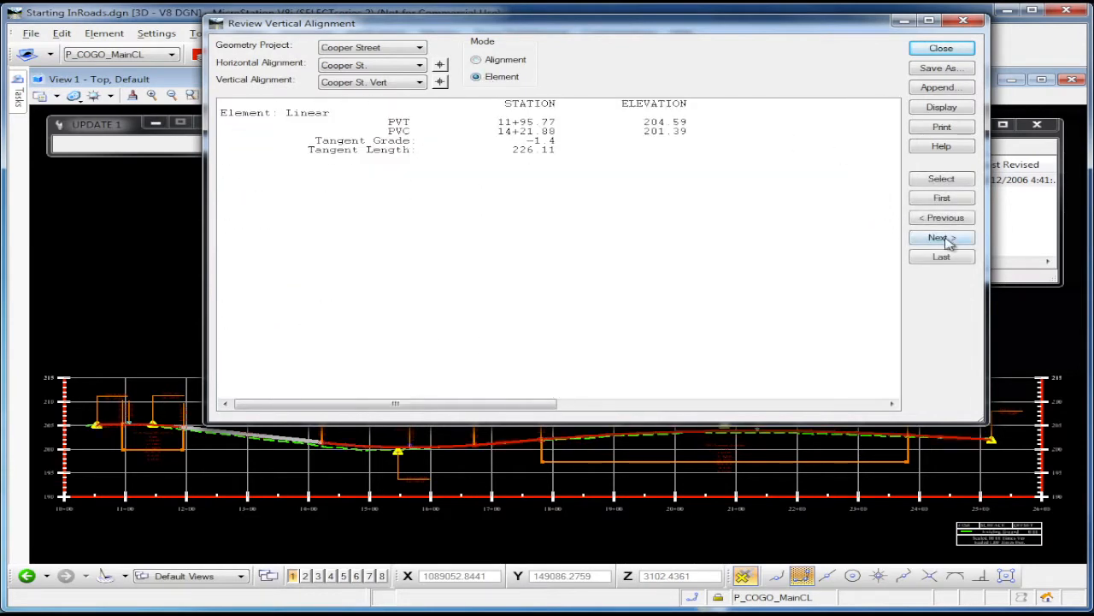
click(941, 238)
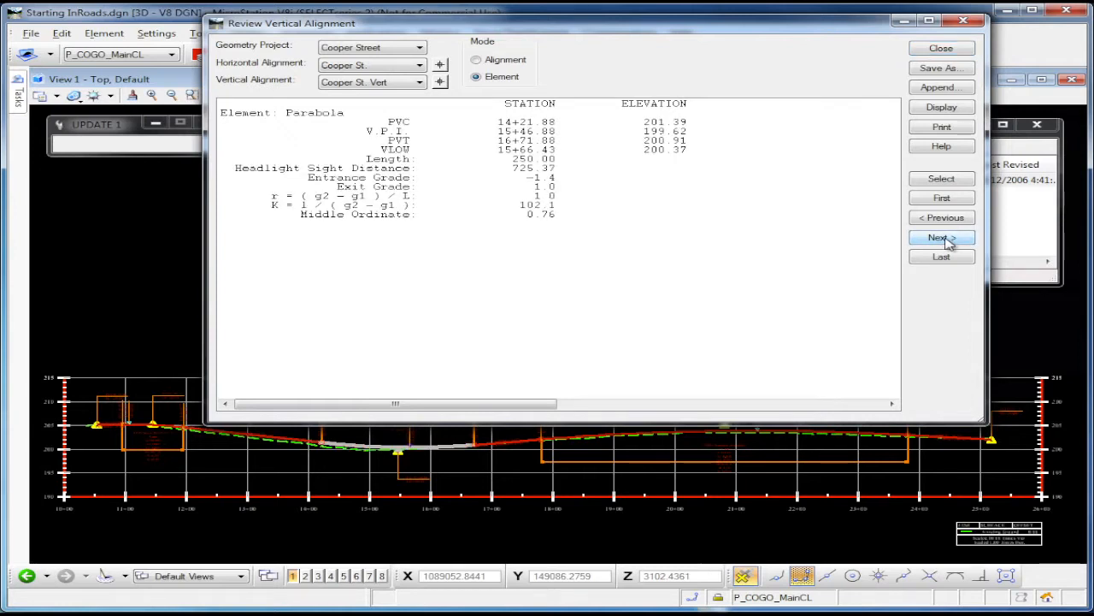
click(947, 241)
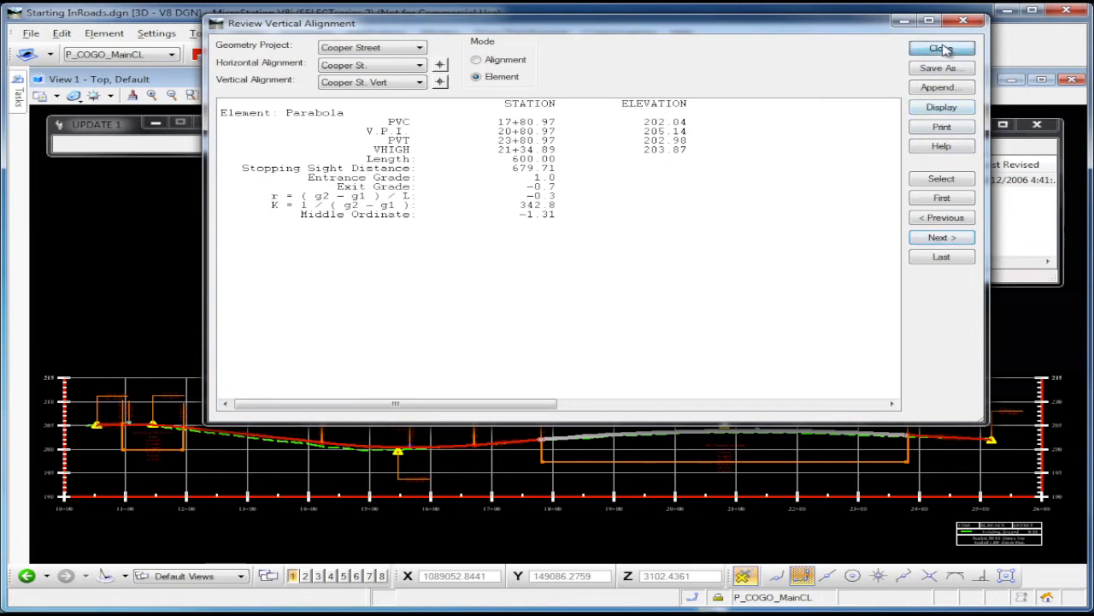
click(941, 48)
- Open the review of Cooper St. Vert directly from its entry in the geometry project tree, and close it
click(486, 147)
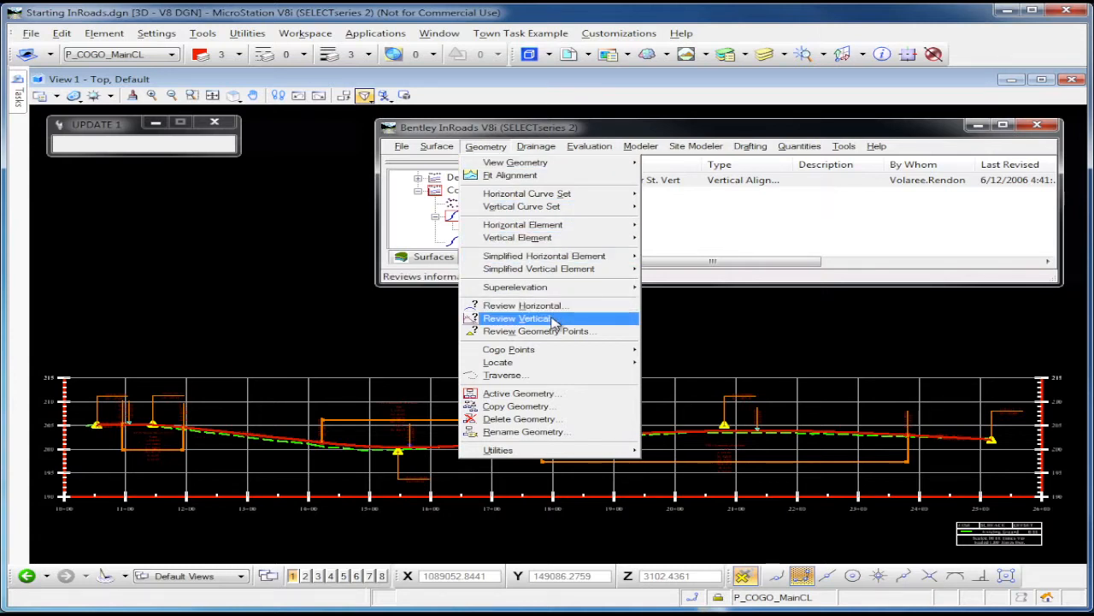
click(491, 142)
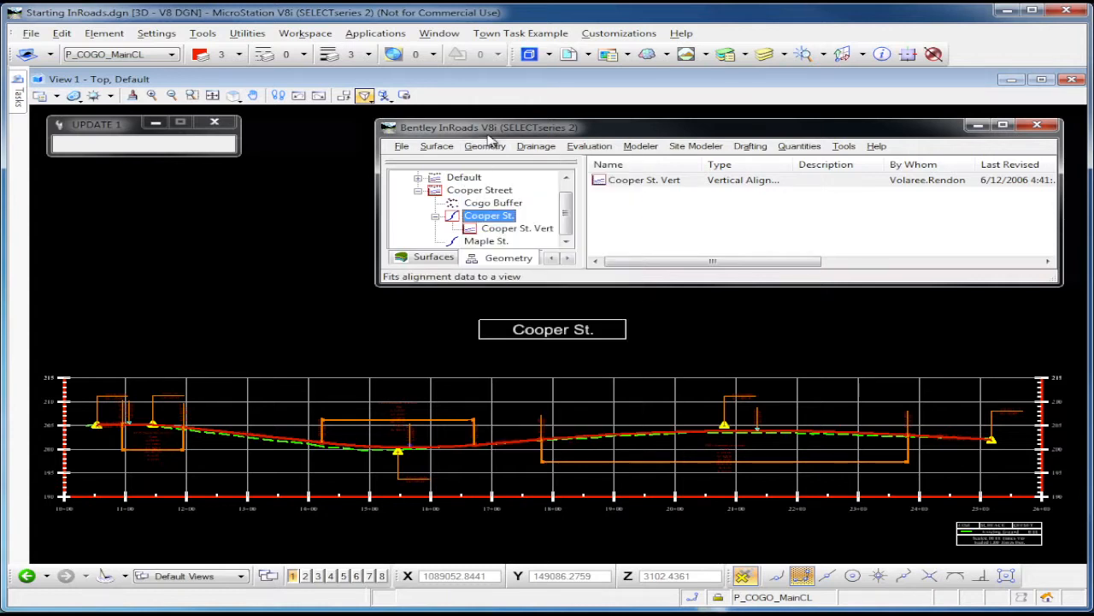
right_click(498, 229)
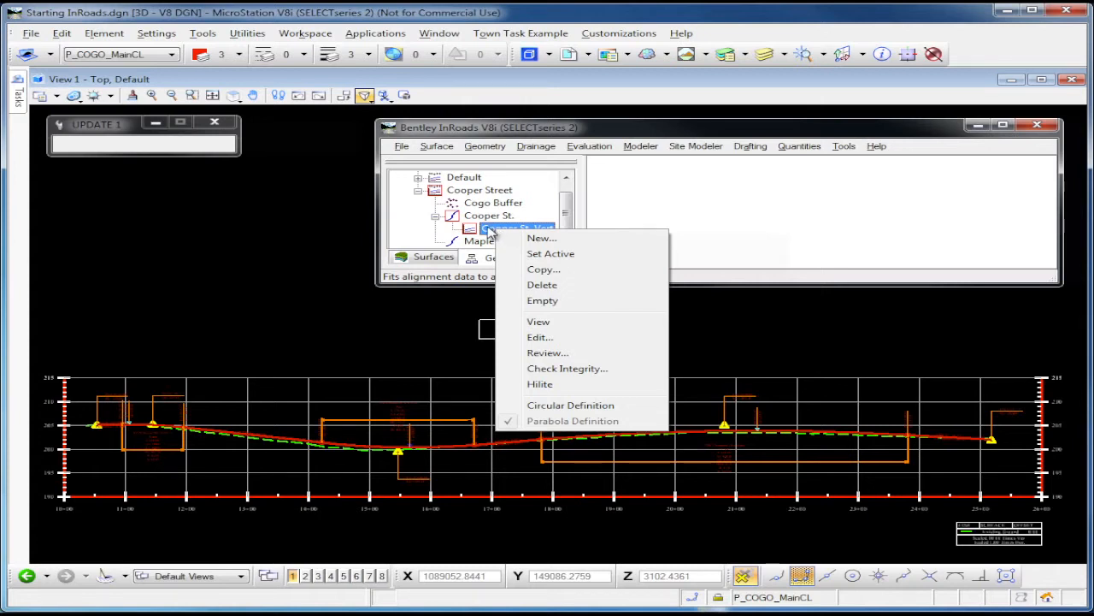
click(520, 231)
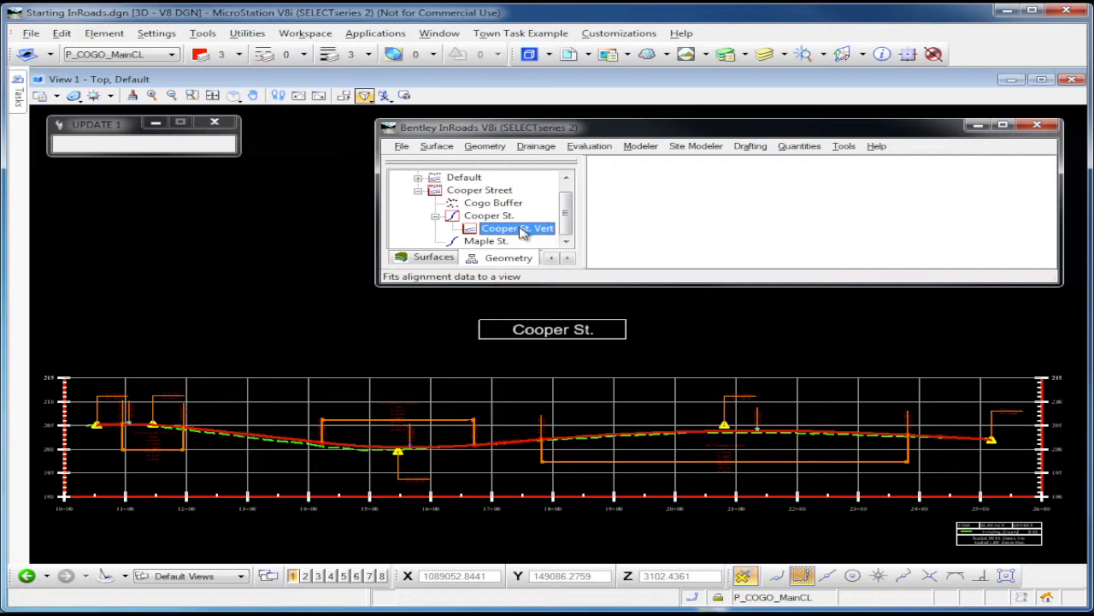
right_click(523, 234)
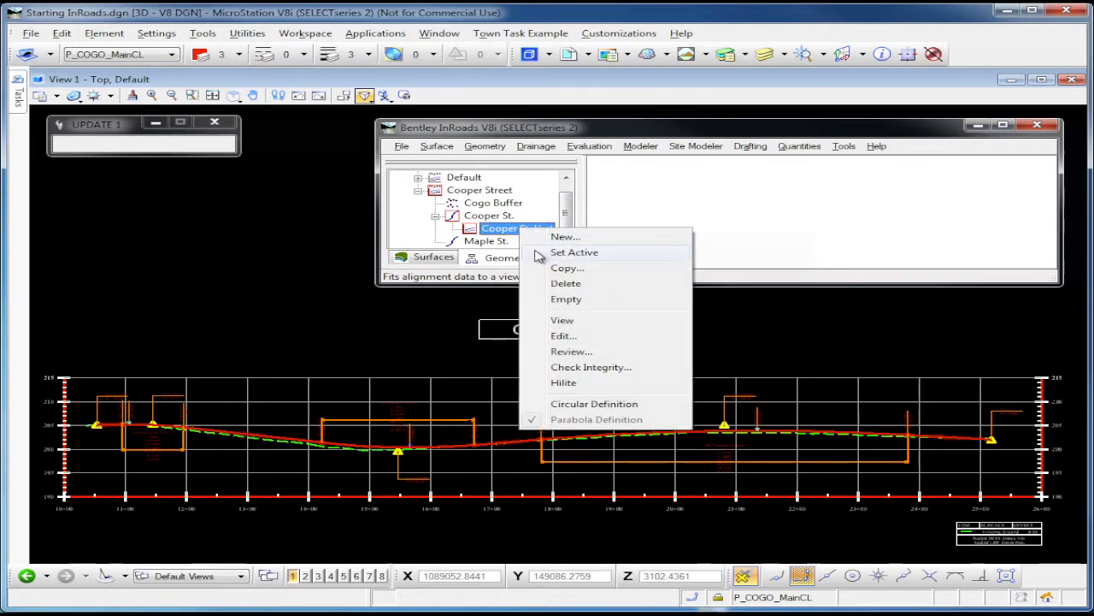
click(572, 352)
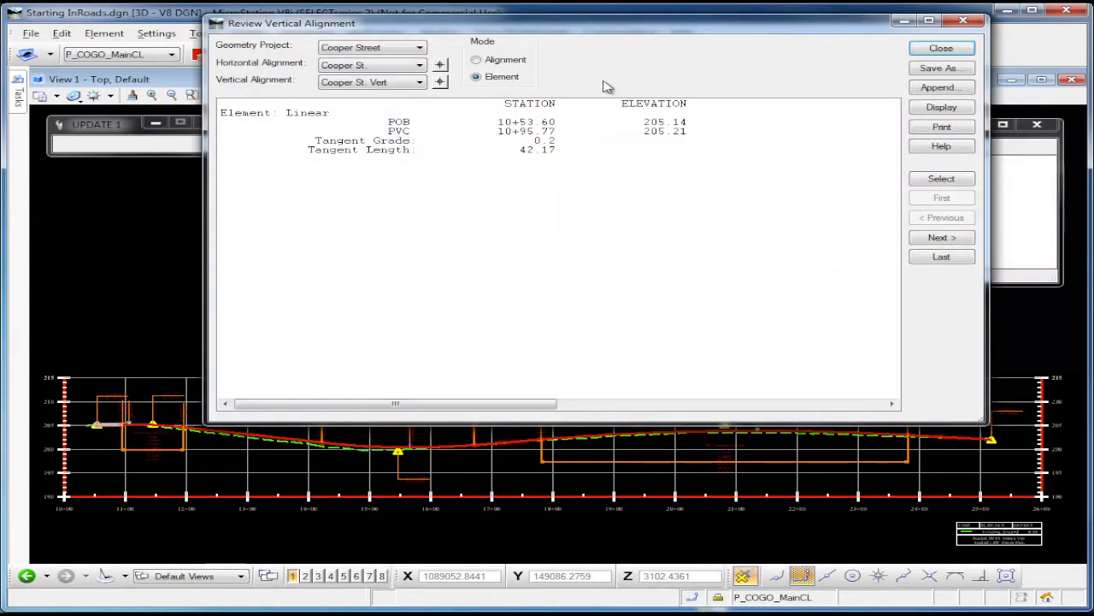
click(942, 48)
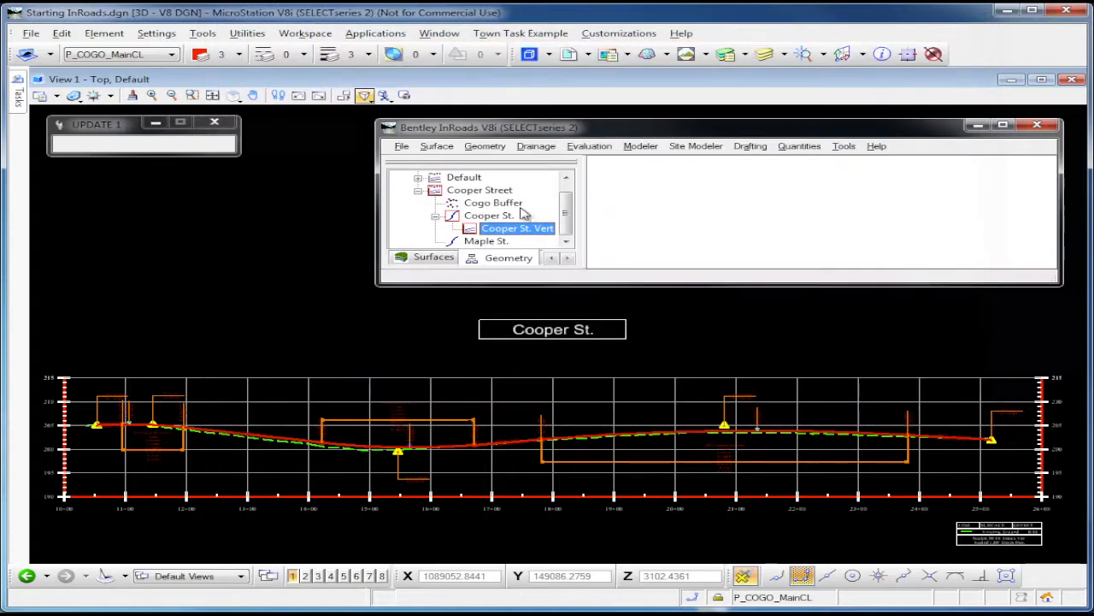
- Review the Cooper St. horizontal alignment from the geometry project tree and close the report
right_click(487, 220)
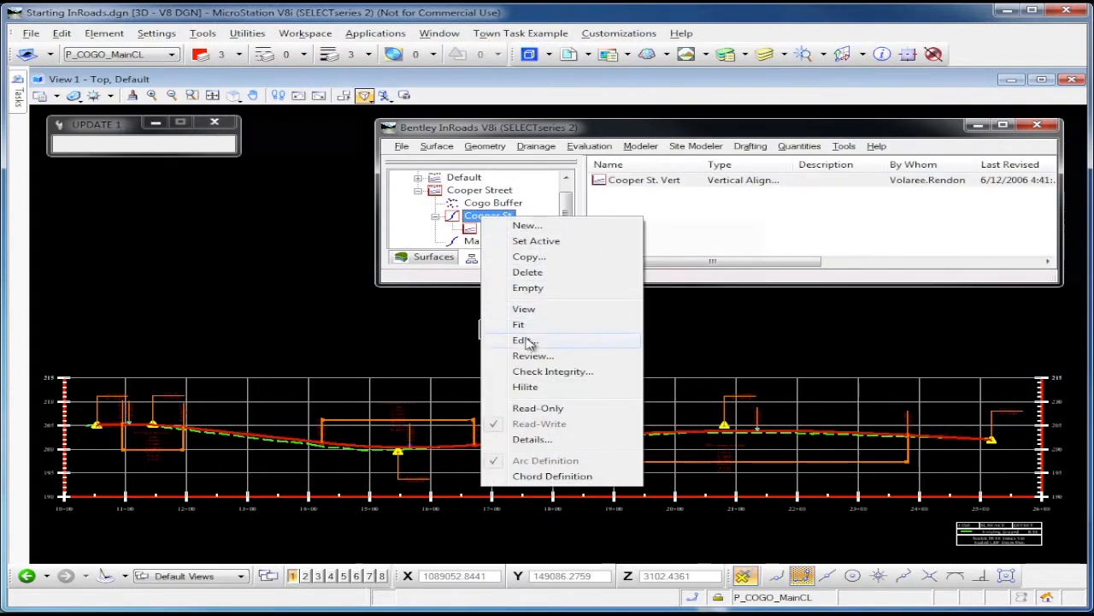
click(531, 355)
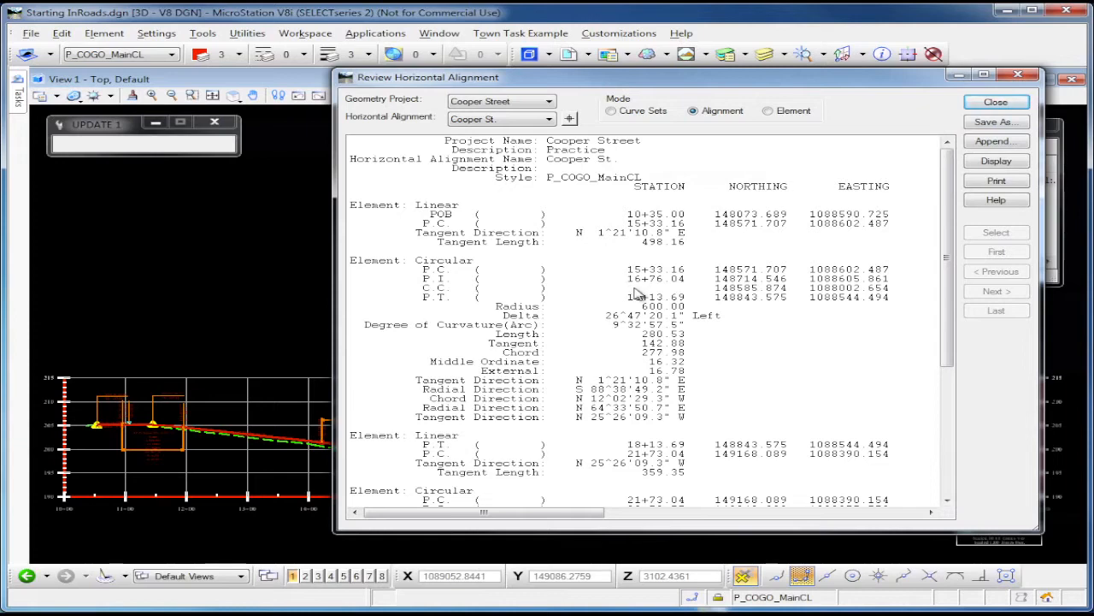
click(996, 102)
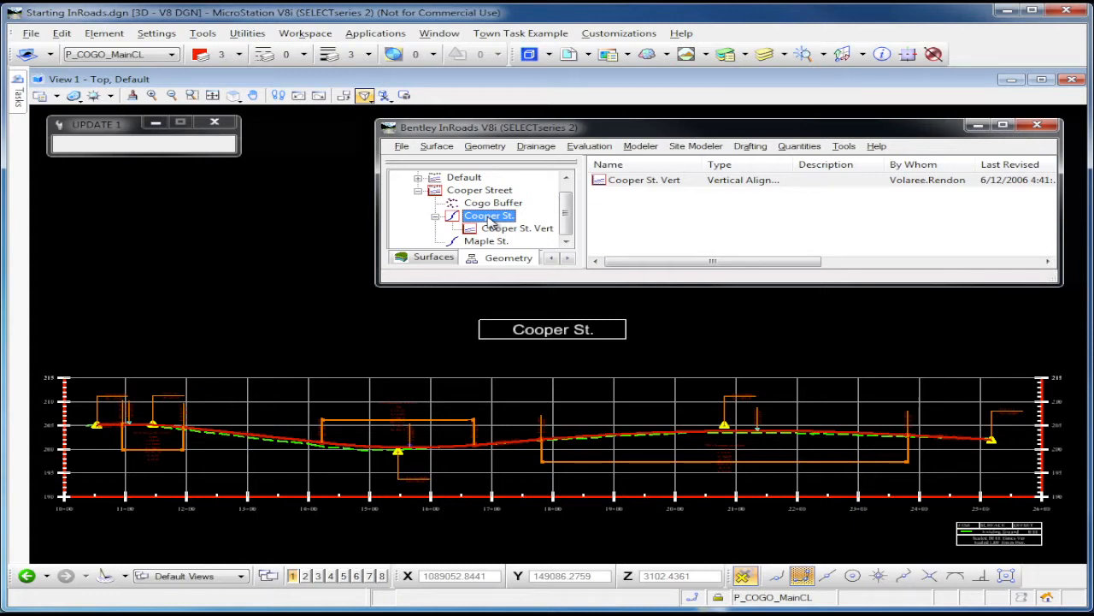
- Open the Cross Sections tool and check the Source settings under Create Cross Section
click(599, 150)
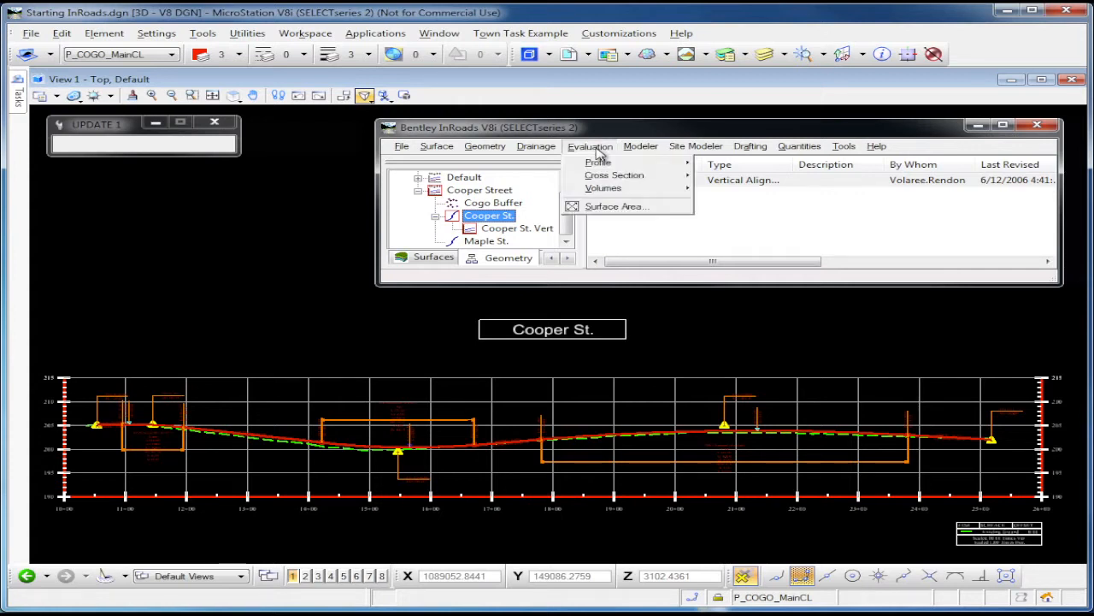
mouse_move(600, 165)
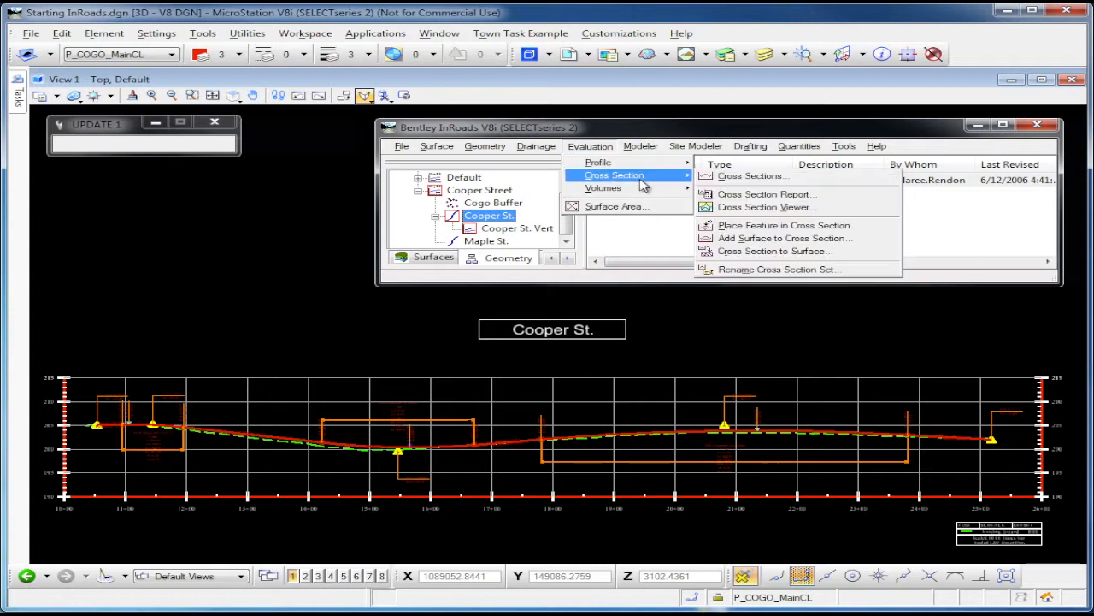
click(756, 178)
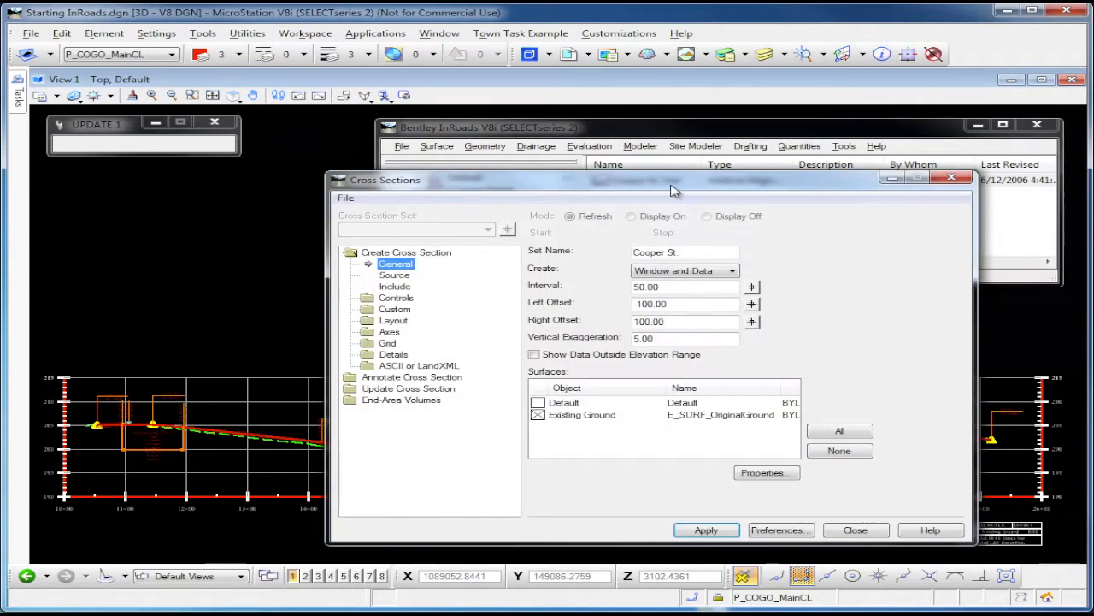
drag(667, 184, 632, 137)
double_click(333, 198)
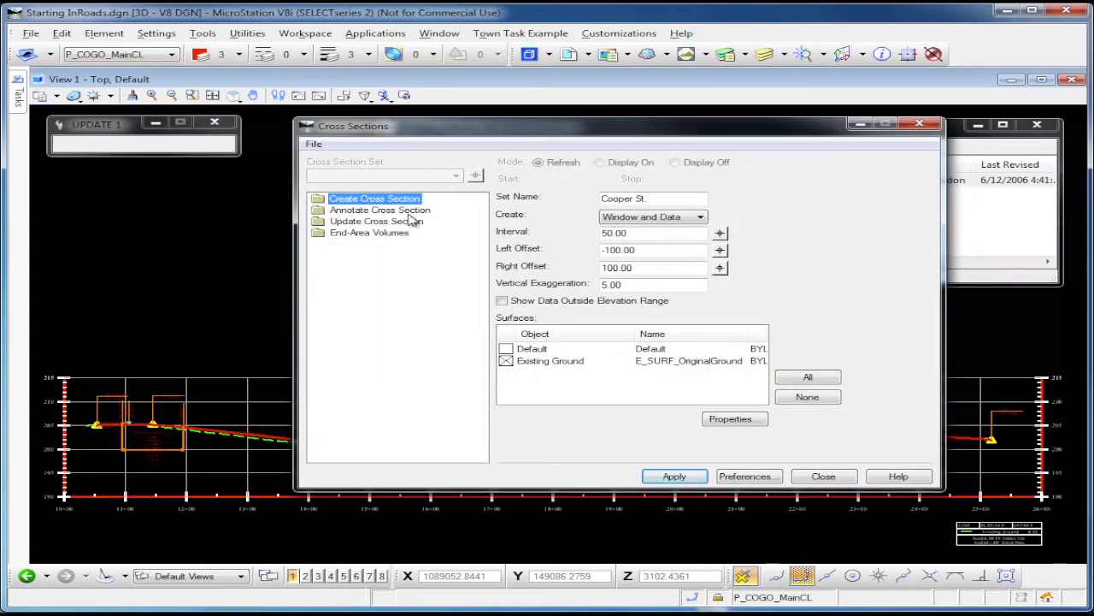
double_click(368, 199)
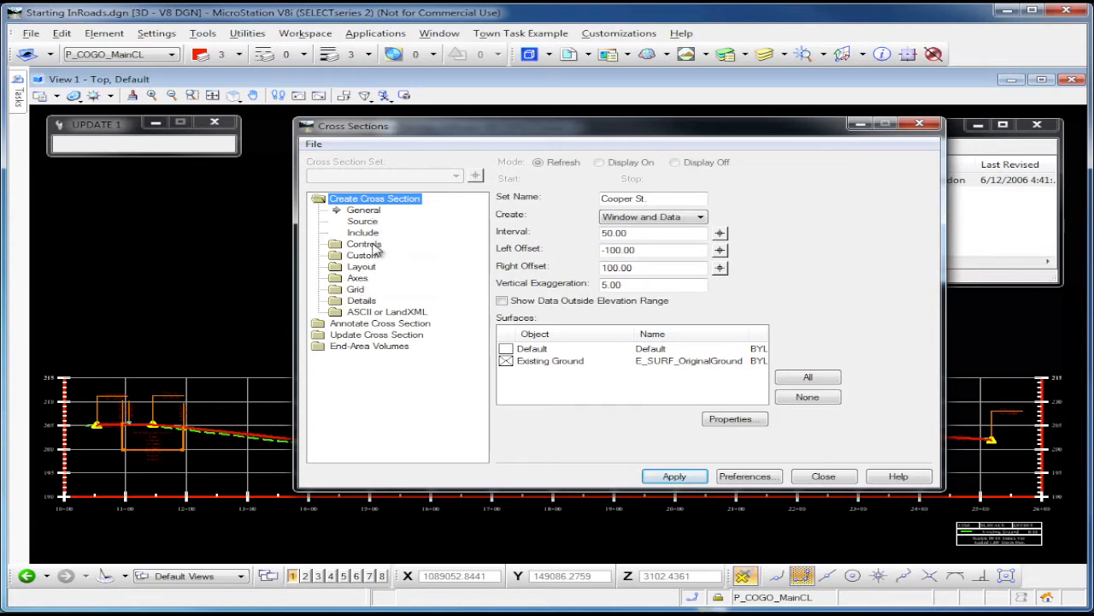
click(364, 221)
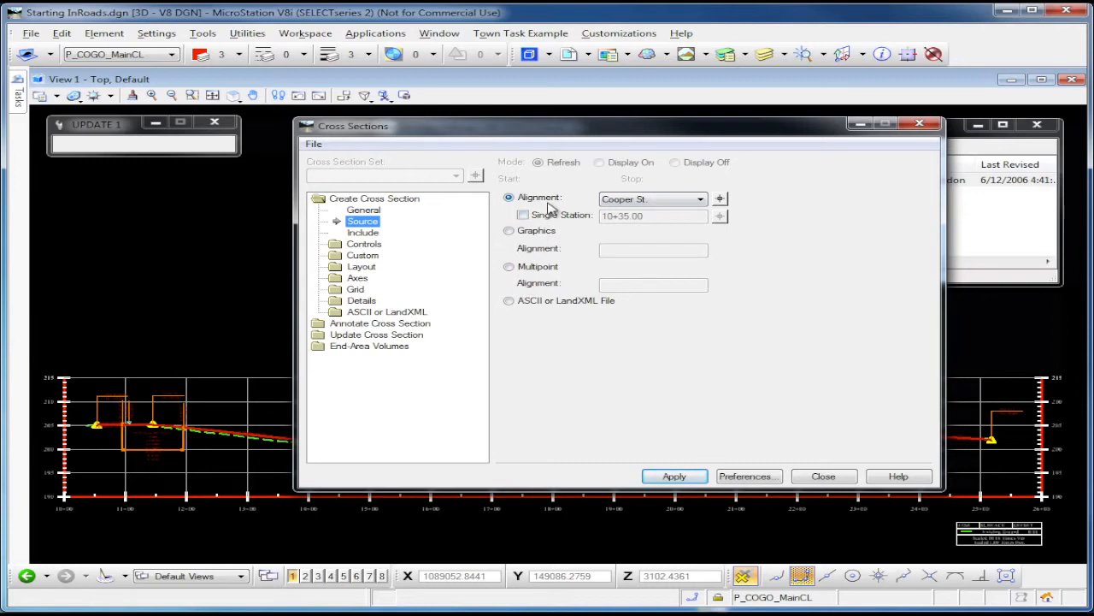
- In the general cross section settings, set the left offset to -50.00 and the right offset to 50.00
click(366, 210)
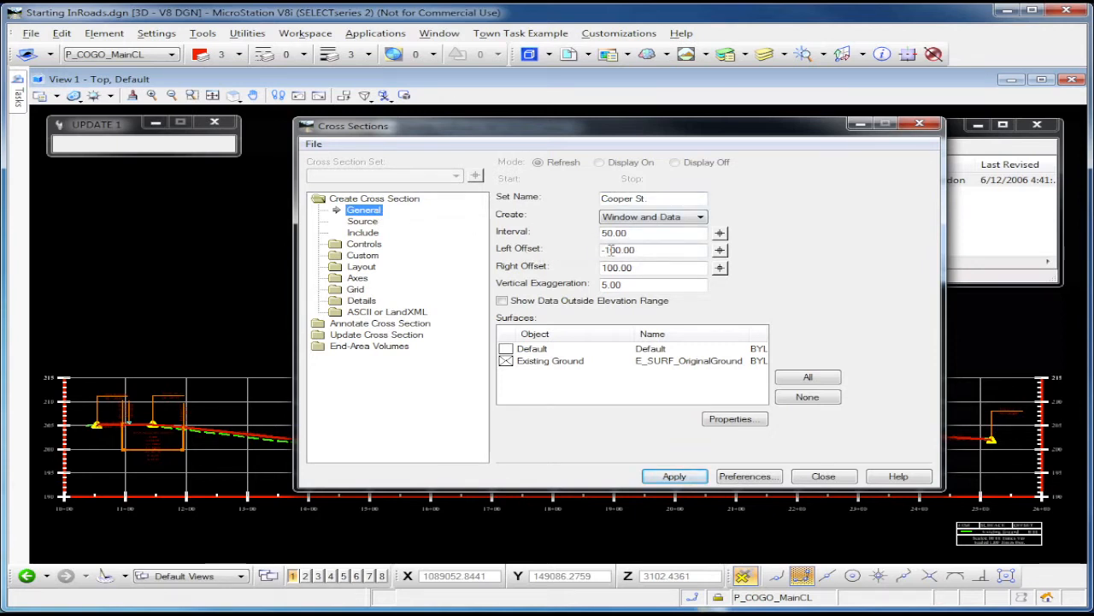
drag(612, 250, 605, 250)
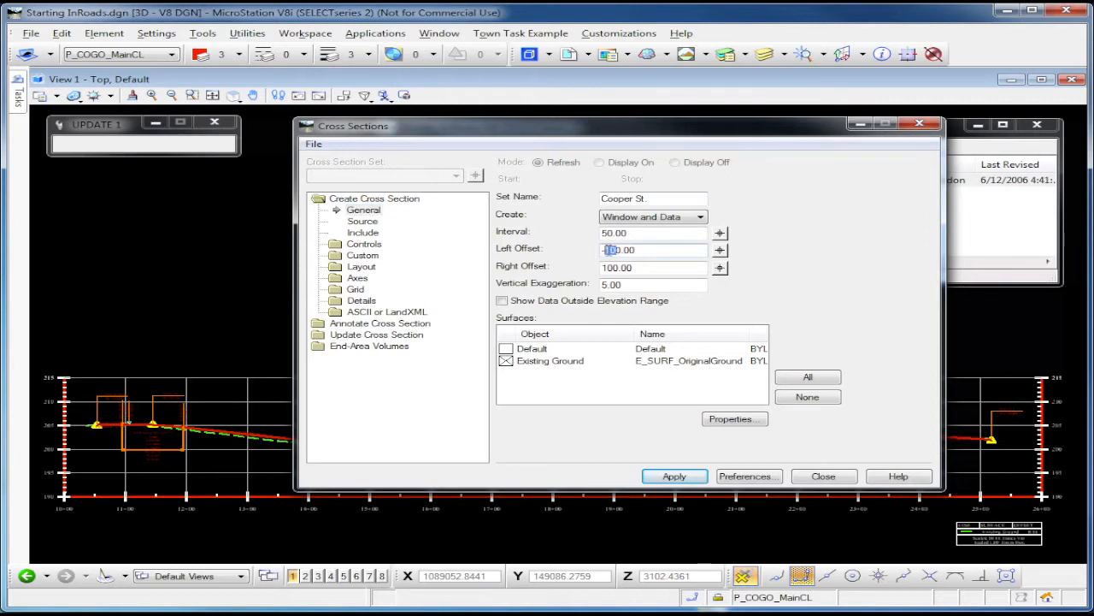
text(5)
drag(614, 267, 595, 272)
text(5)
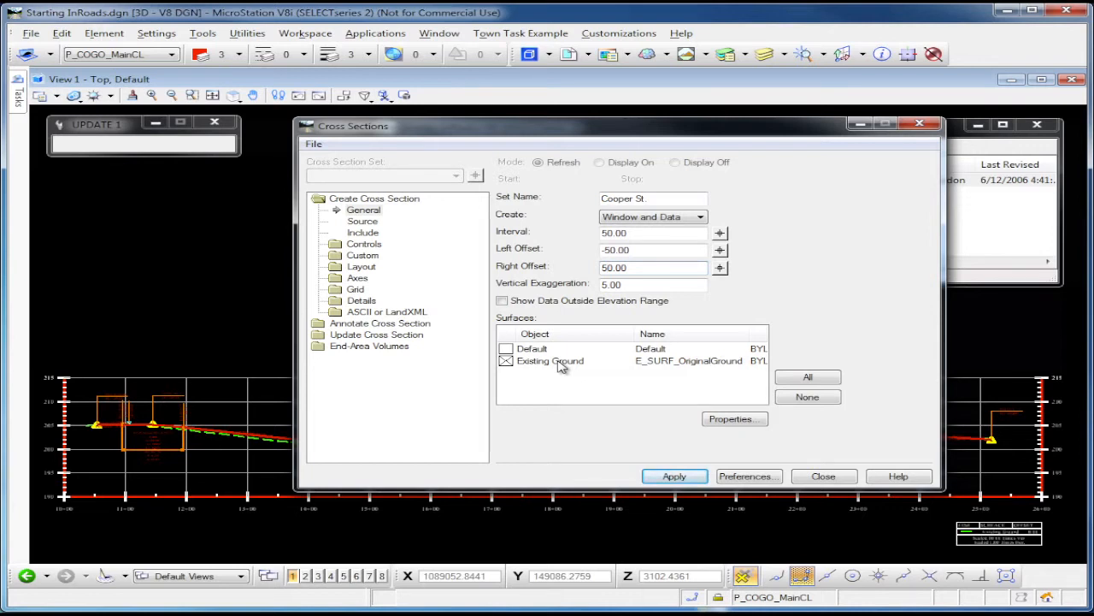
- Check that Cooper St. is the source alignment, and check the custom and general cross section settings
click(363, 222)
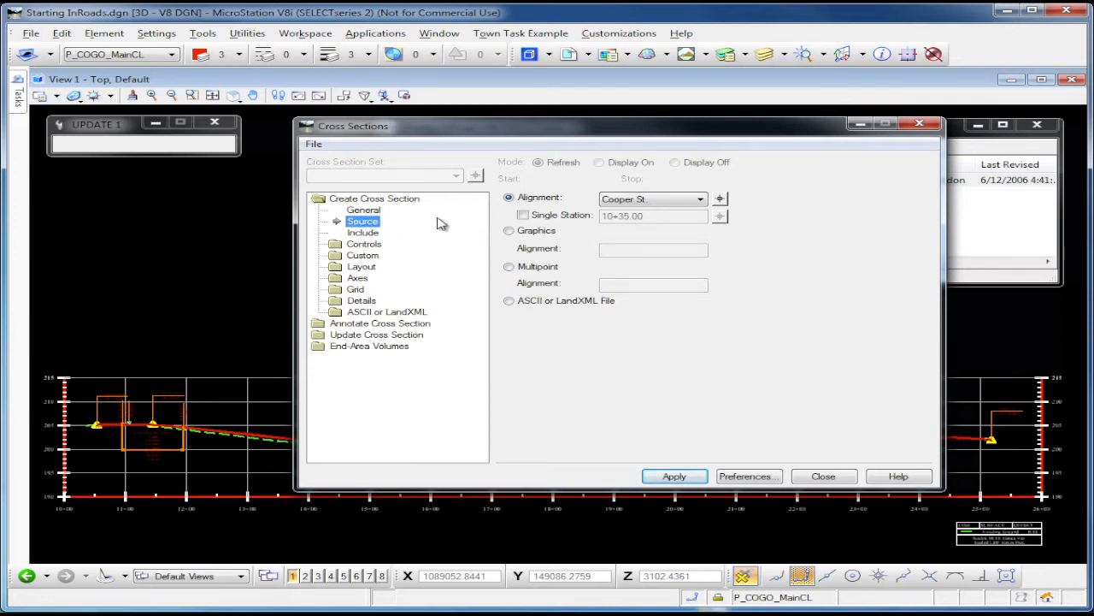
click(654, 199)
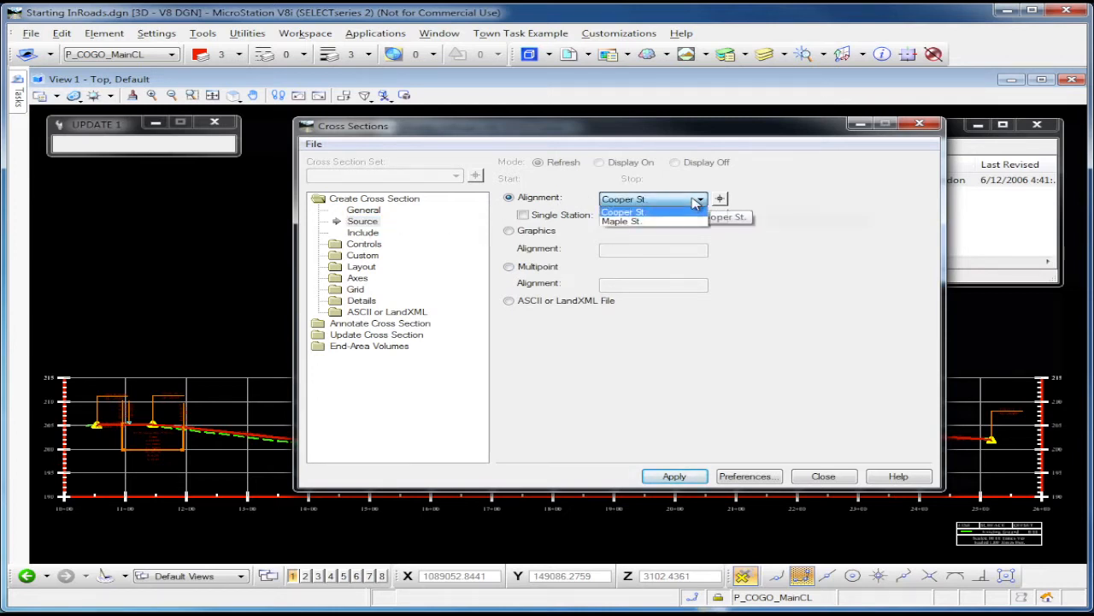
click(654, 221)
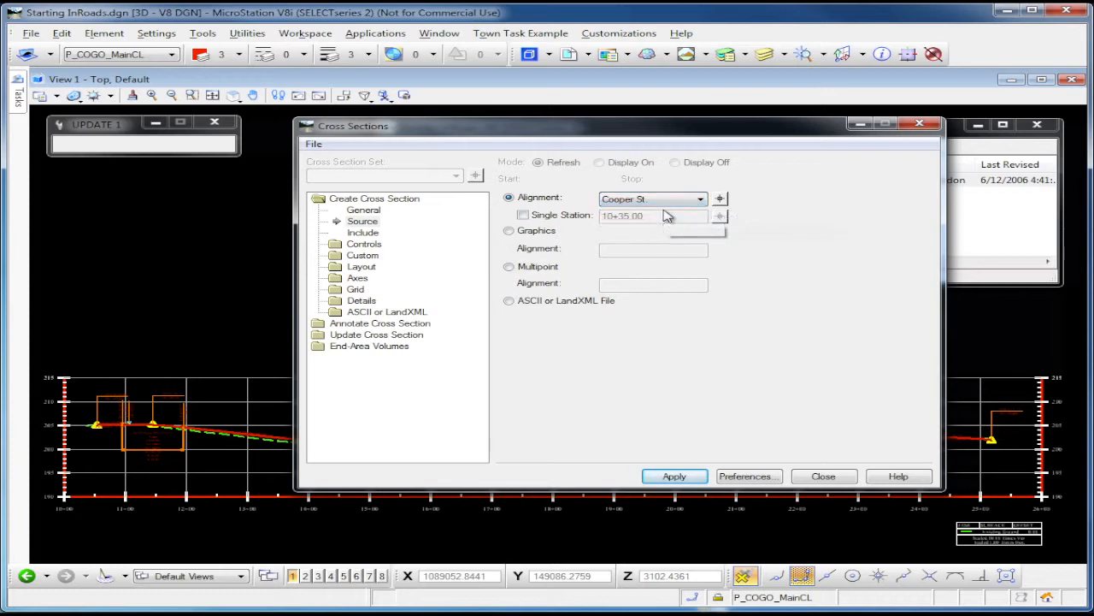
click(362, 256)
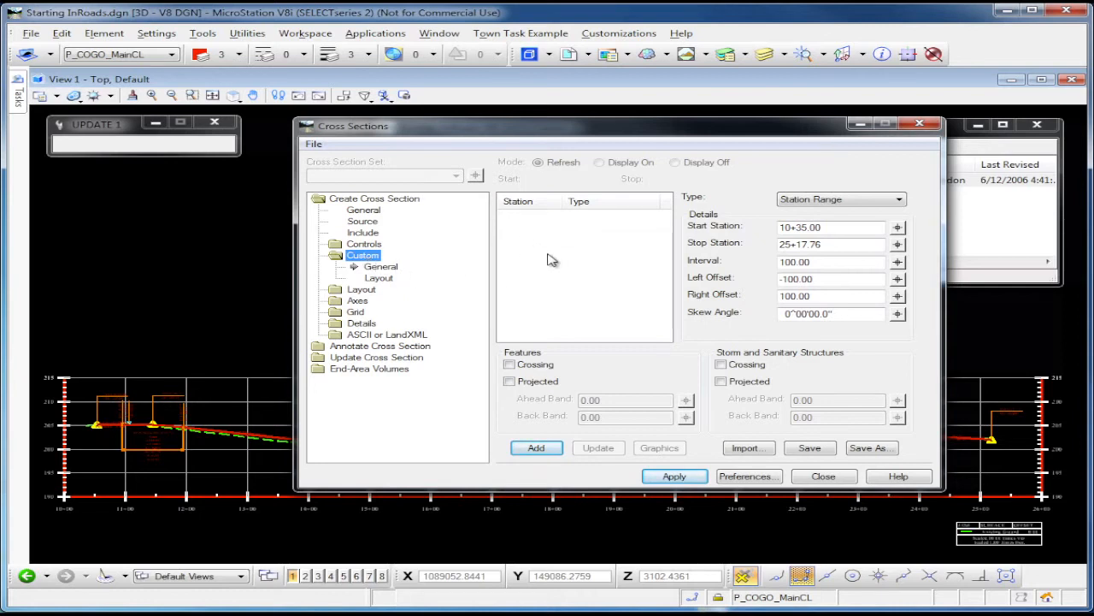
click(363, 210)
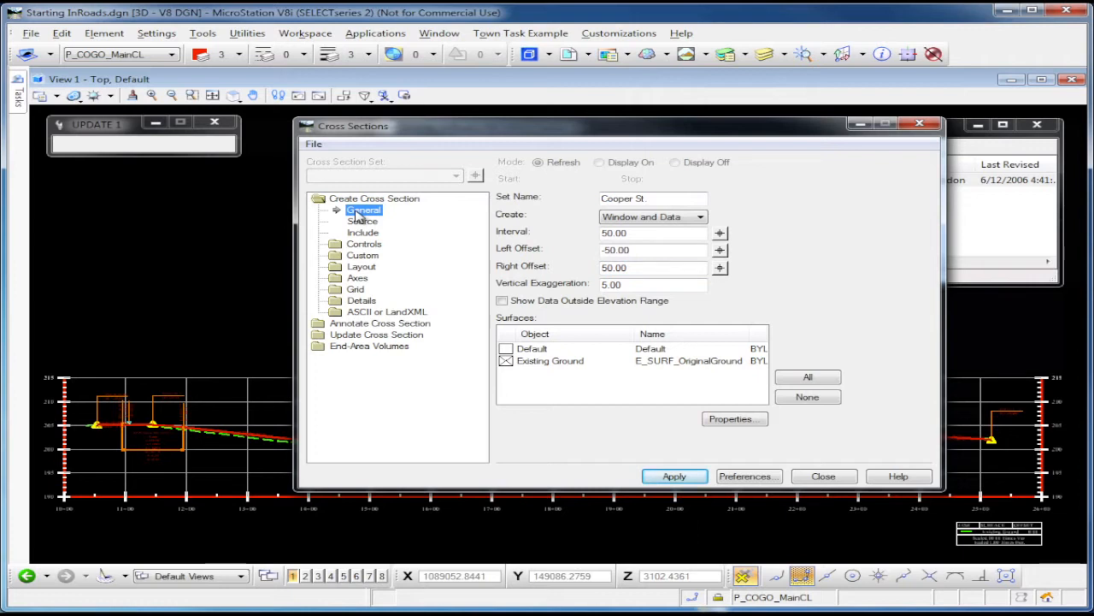
- Create the Cooper St. cross sections, place the set just above the start of the profile, and close the Cross Sections tool
click(673, 476)
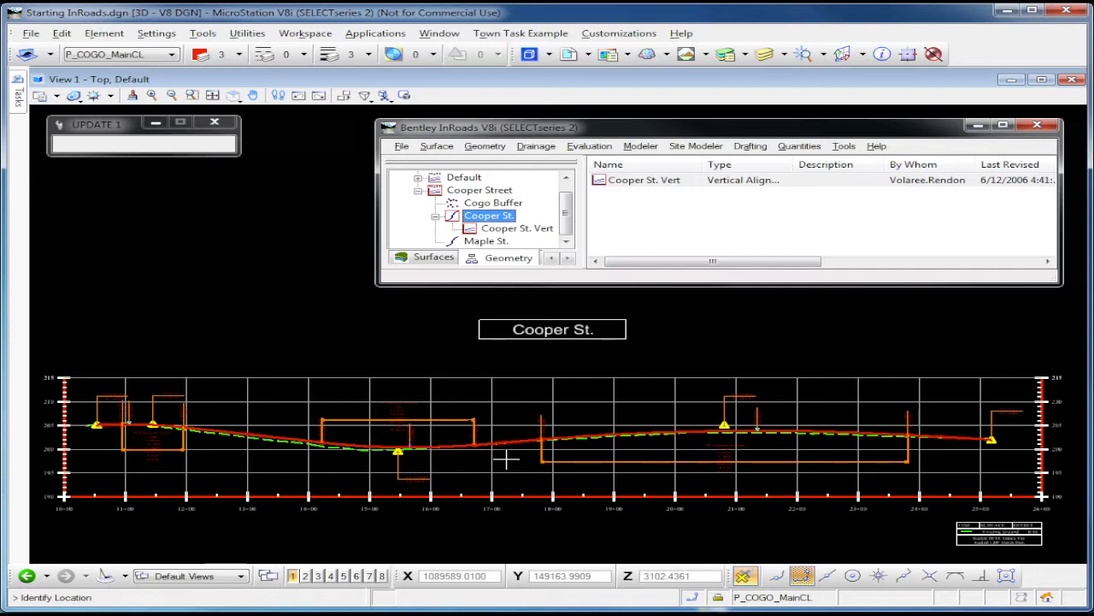
scroll(648, 495, down, 2)
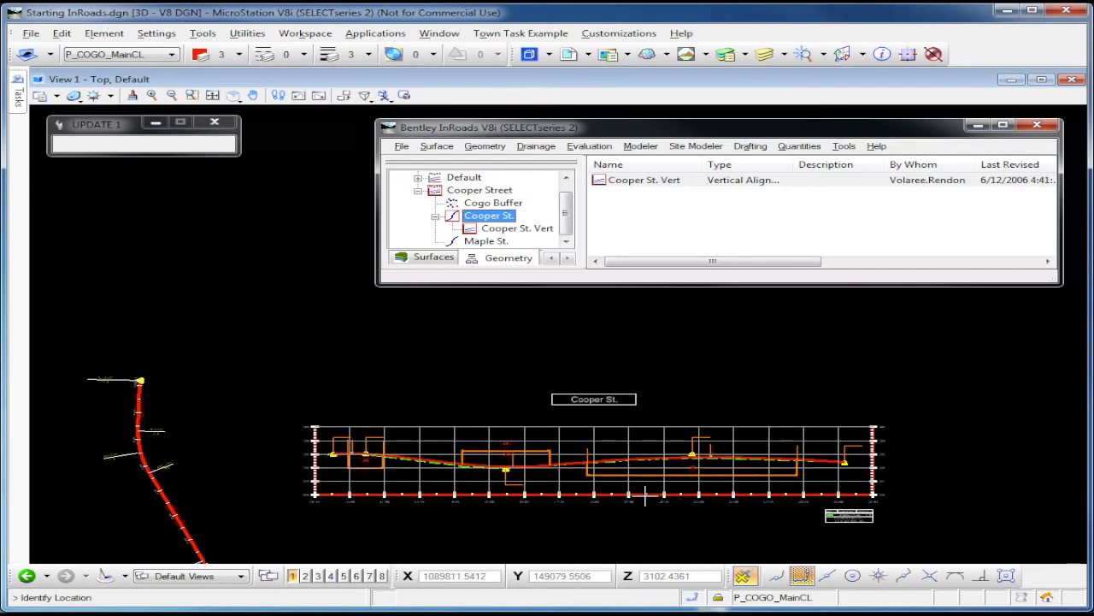
click(313, 370)
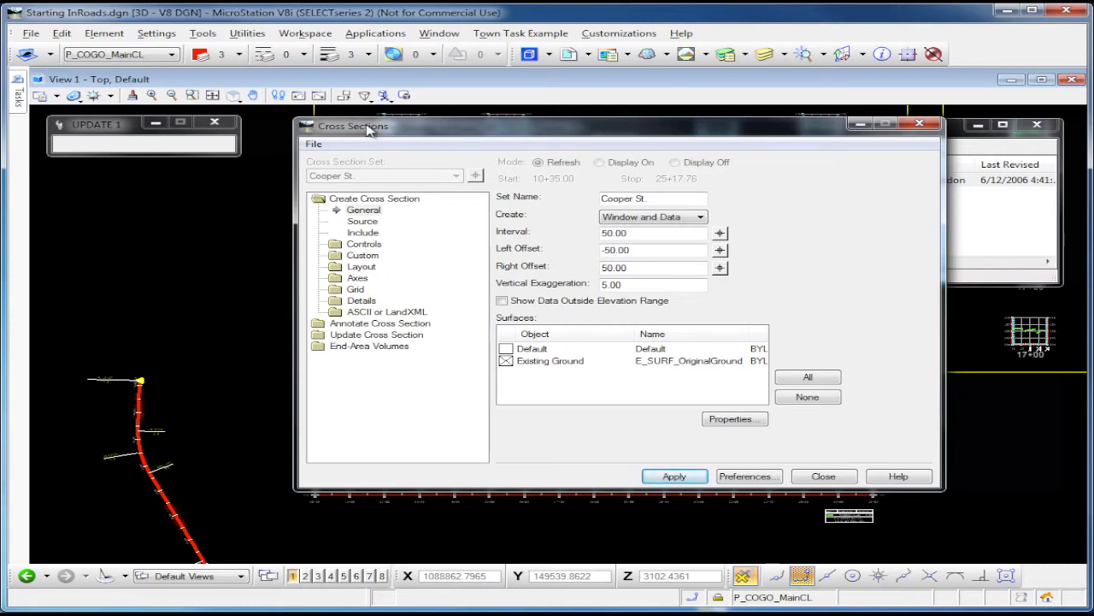
click(823, 476)
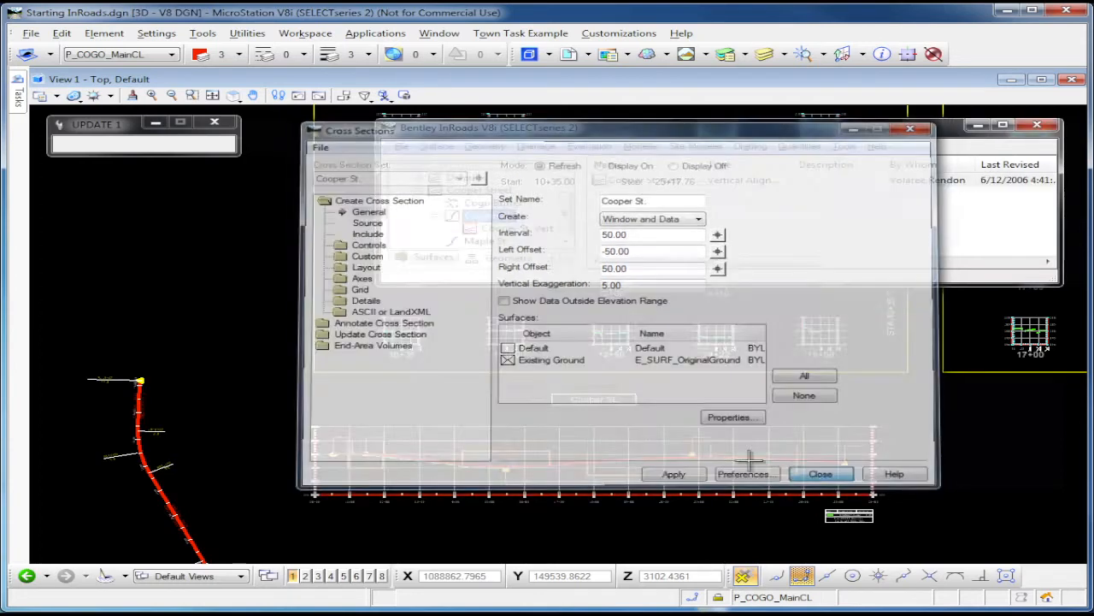
- Examine the cross section sheets above the Cooper St. profile, including the individual sections at stations 10+35, 10+50 and 10+54
scroll(240, 423, down, 5)
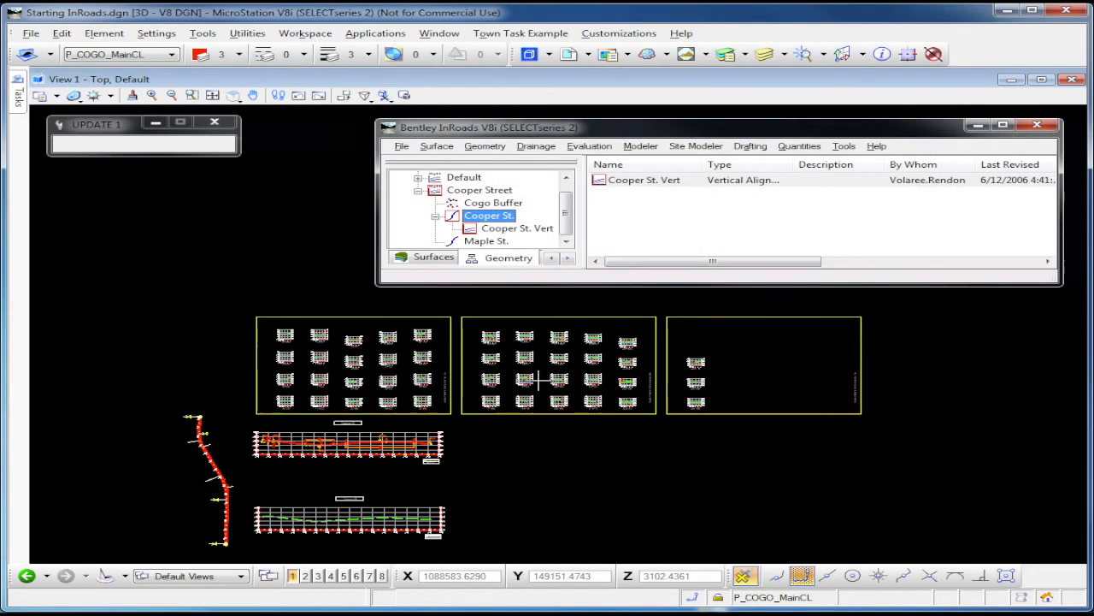
scroll(374, 356, up, 3)
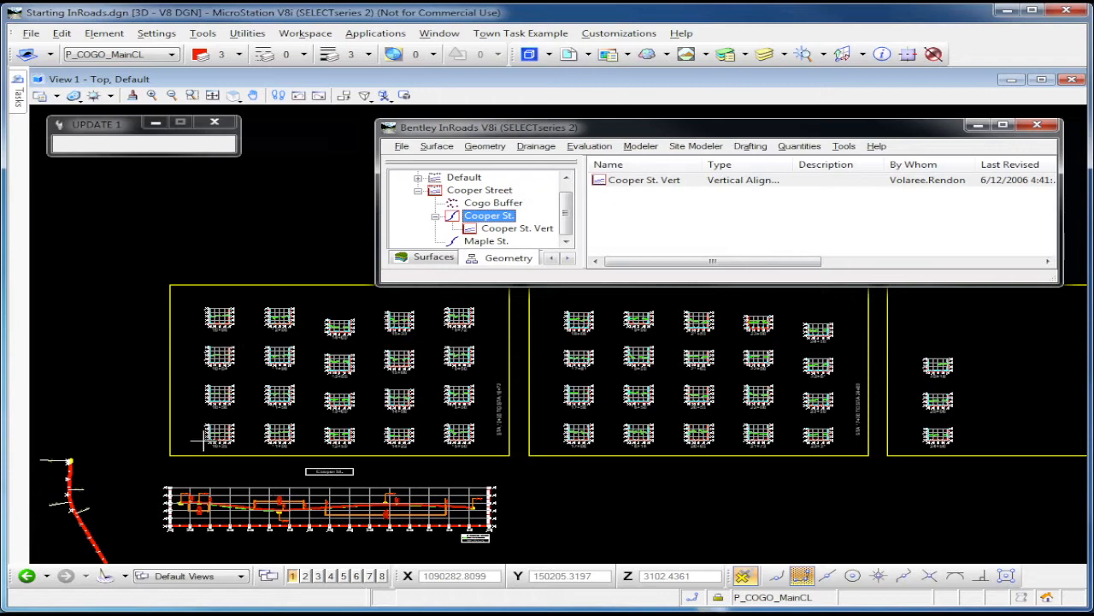
scroll(203, 440, up, 6)
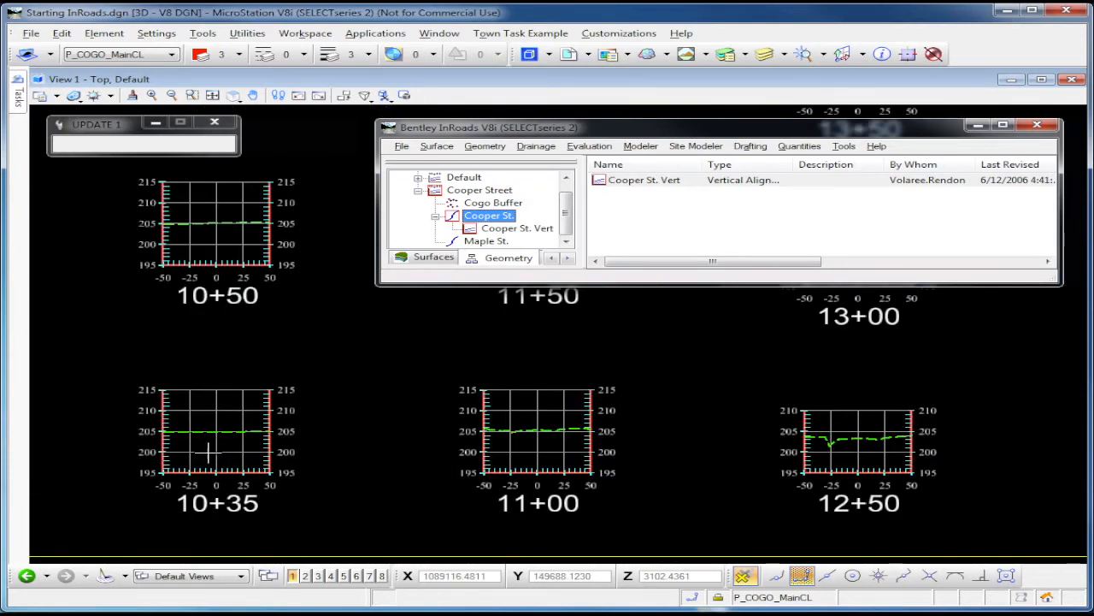
scroll(208, 453, up, 3)
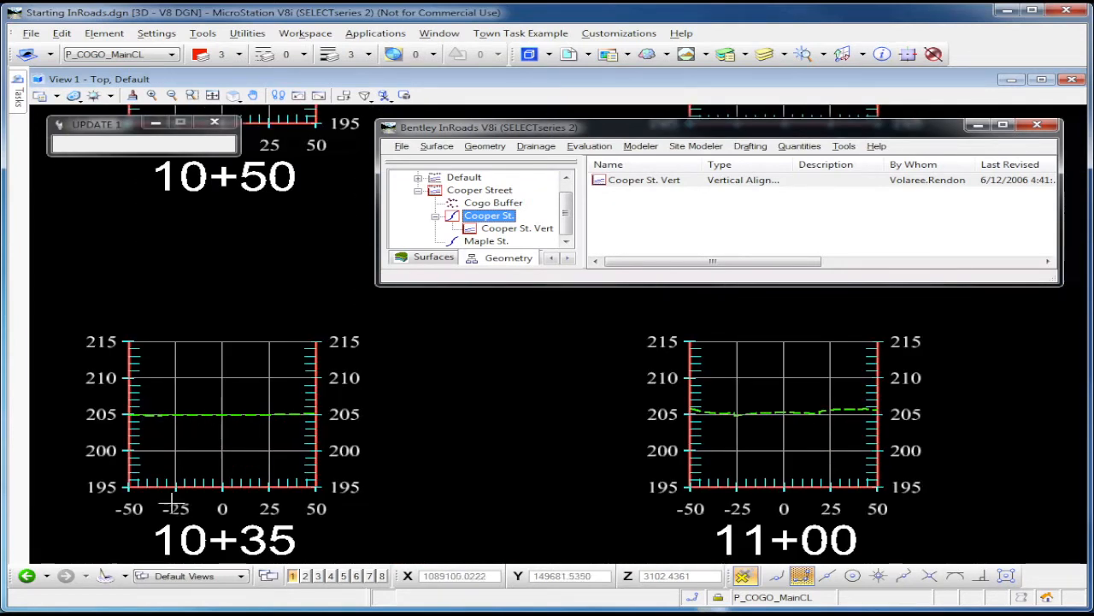
scroll(203, 493, down, 3)
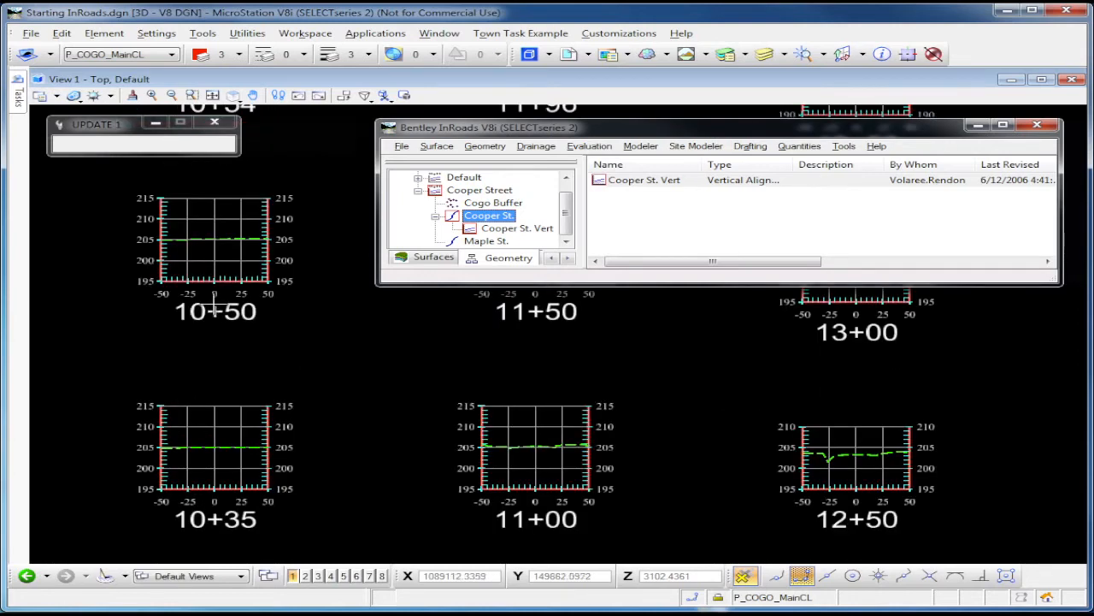
scroll(187, 207, up, 2)
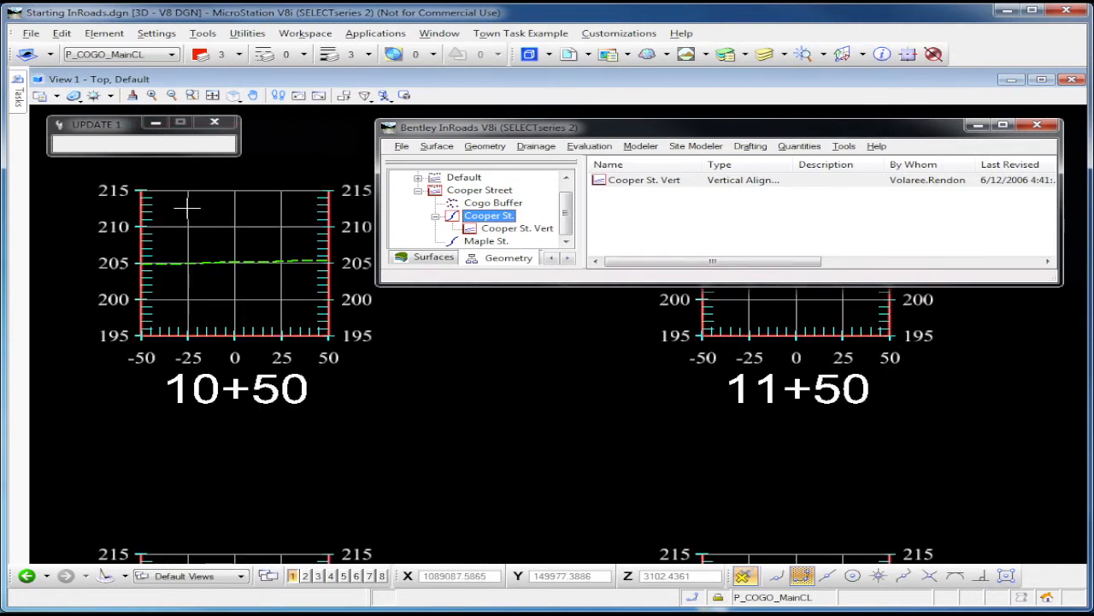
scroll(189, 206, up, 2)
scroll(193, 208, down, 4)
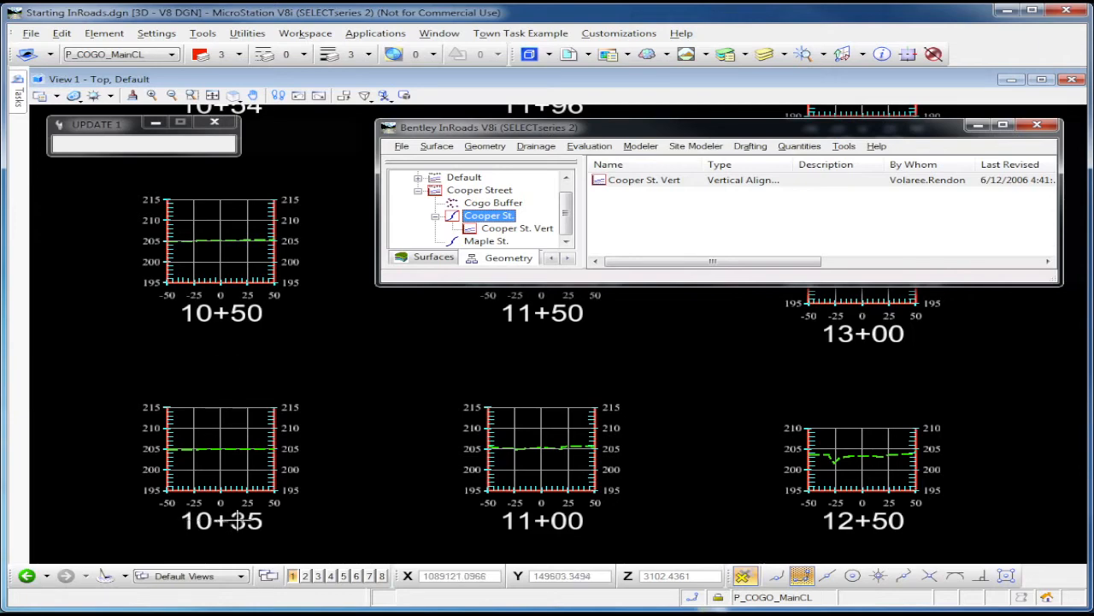
scroll(236, 385, down, 2)
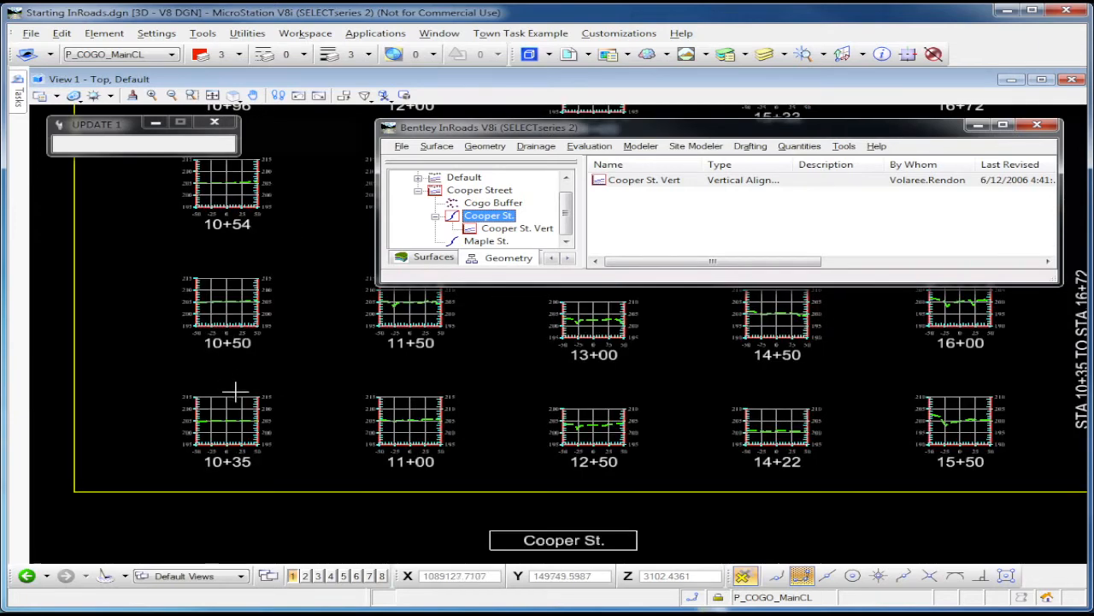
scroll(236, 392, down, 2)
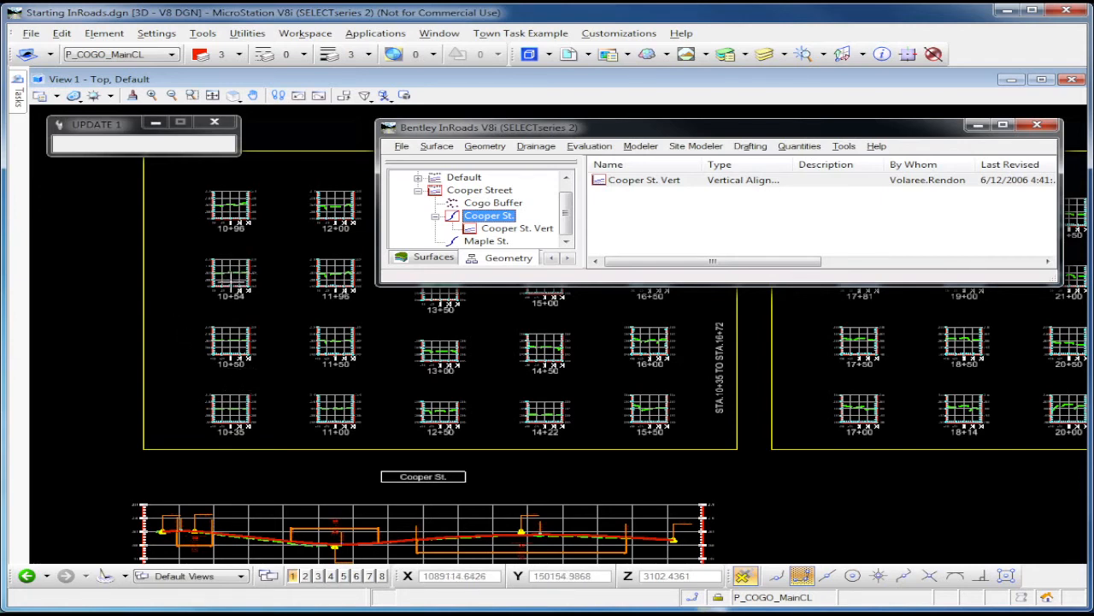
scroll(224, 276, up, 2)
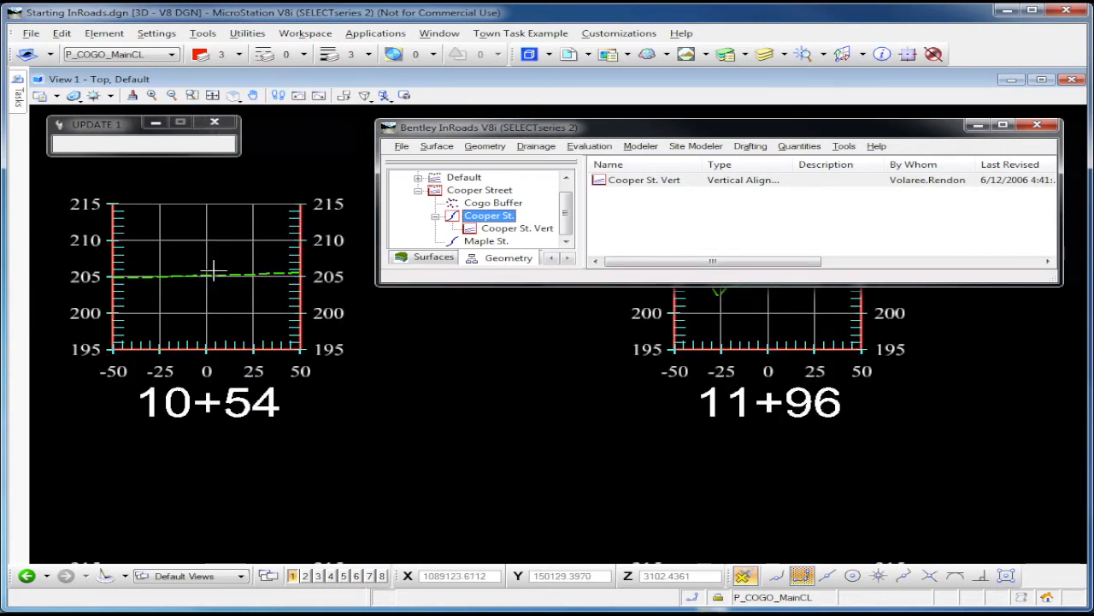
scroll(213, 272, down, 3)
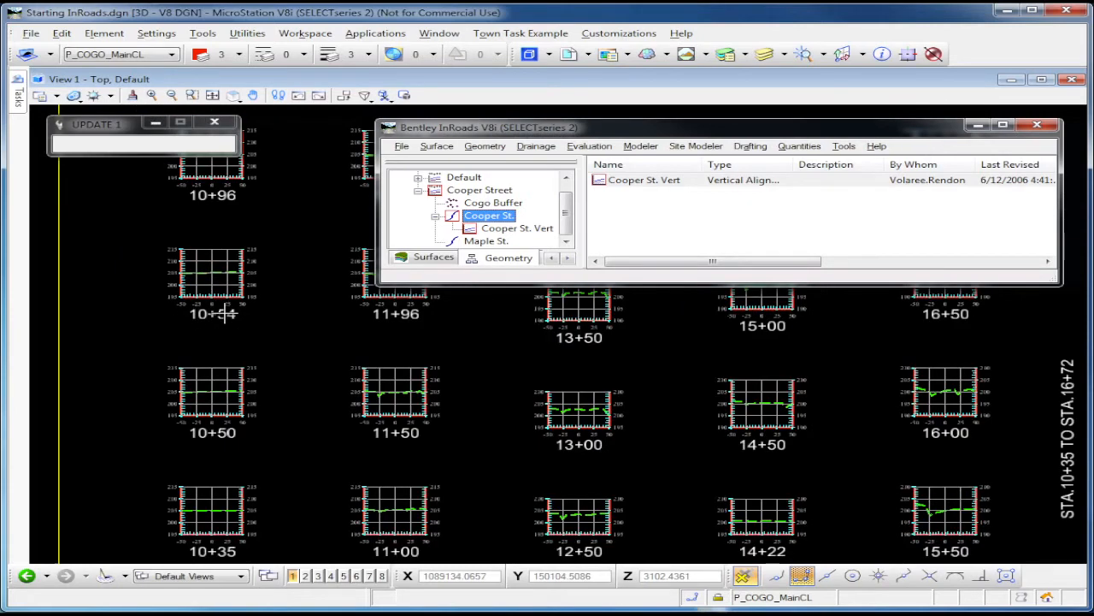
scroll(163, 310, down, 2)
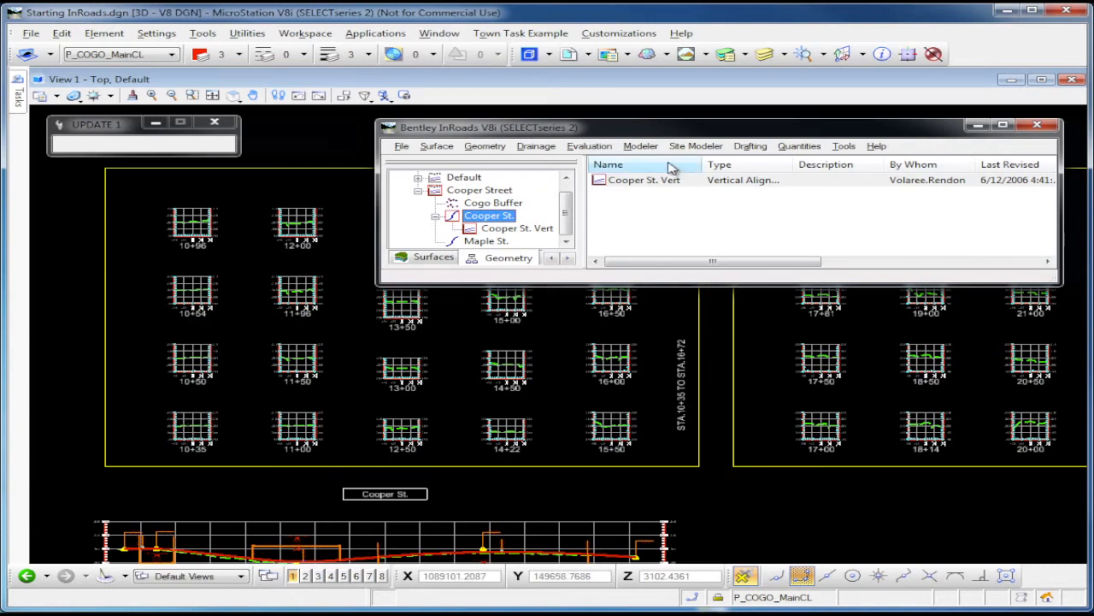
- Open the Cross Section Viewer for the Cooper St. set and view the sections at stations 10+35.00 and 10+50.00
click(611, 149)
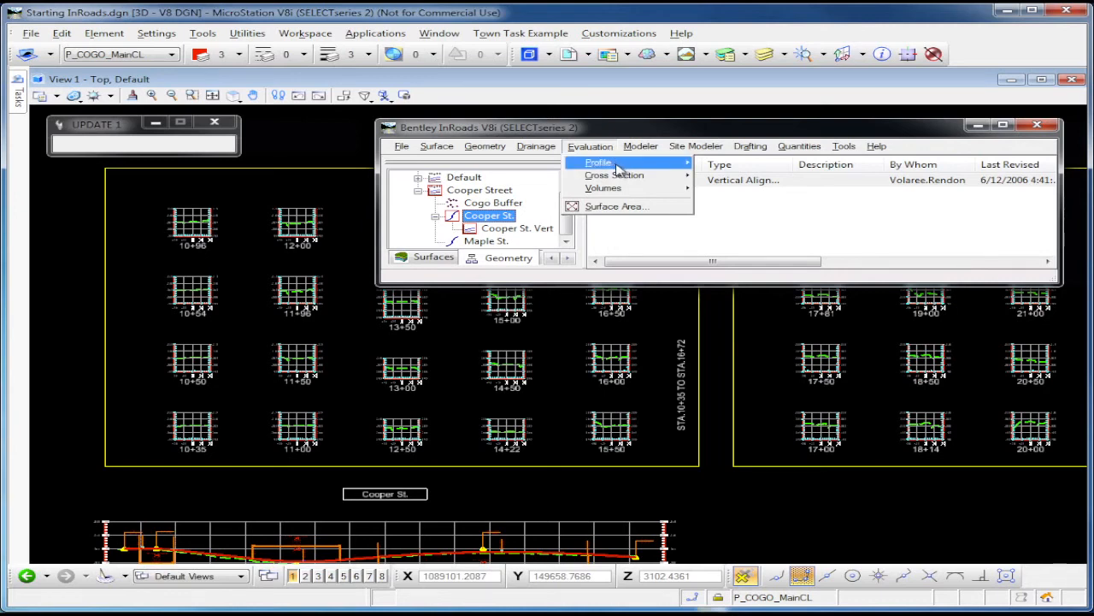
mouse_move(637, 175)
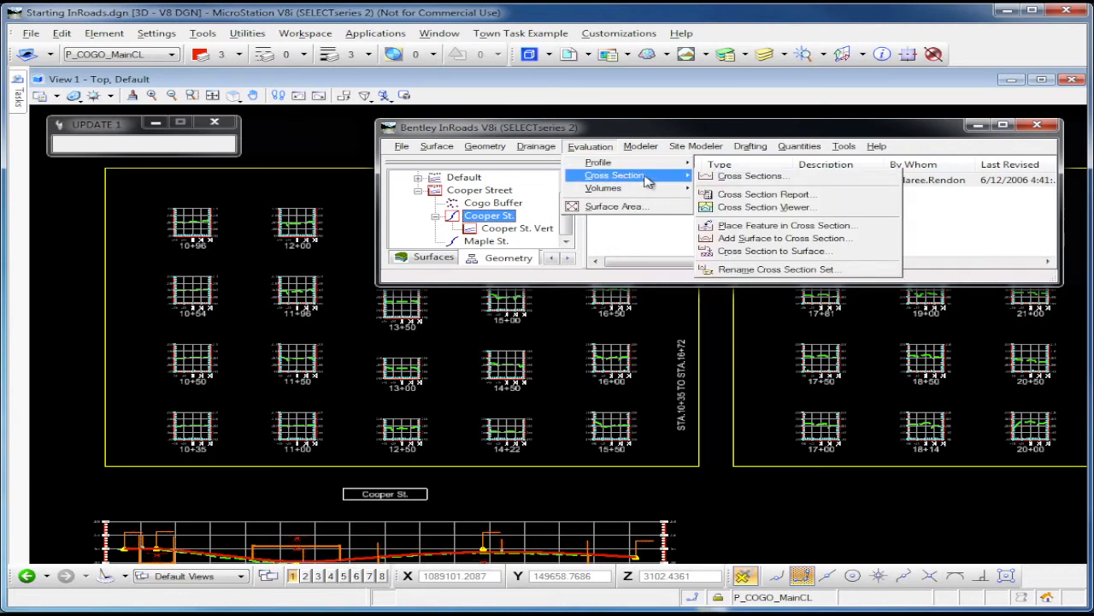
click(748, 207)
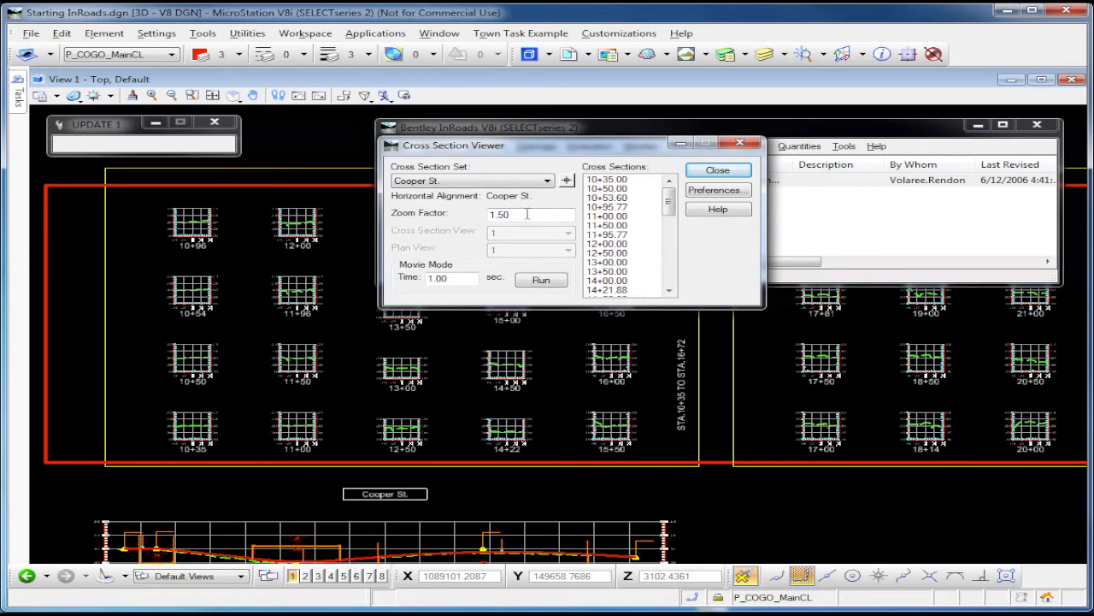
click(621, 181)
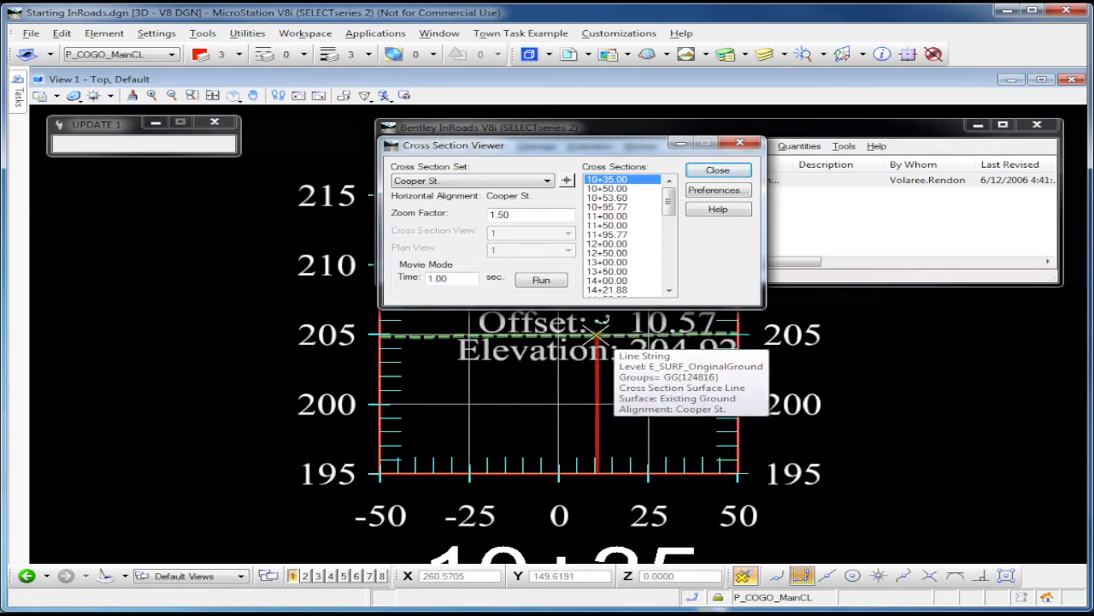
click(609, 188)
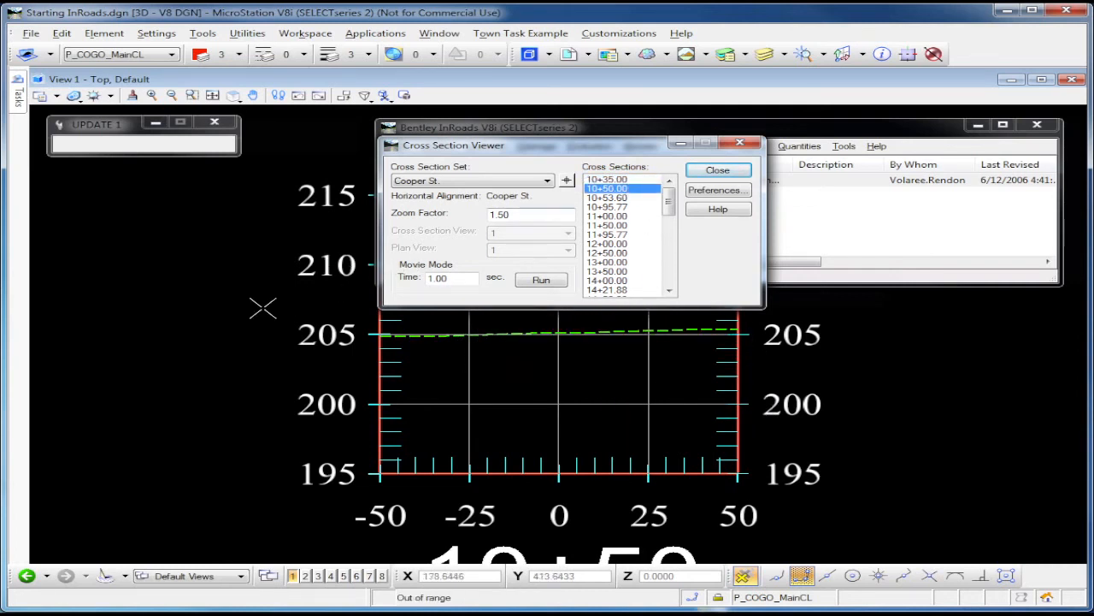
scroll(264, 306, down, 2)
click(621, 189)
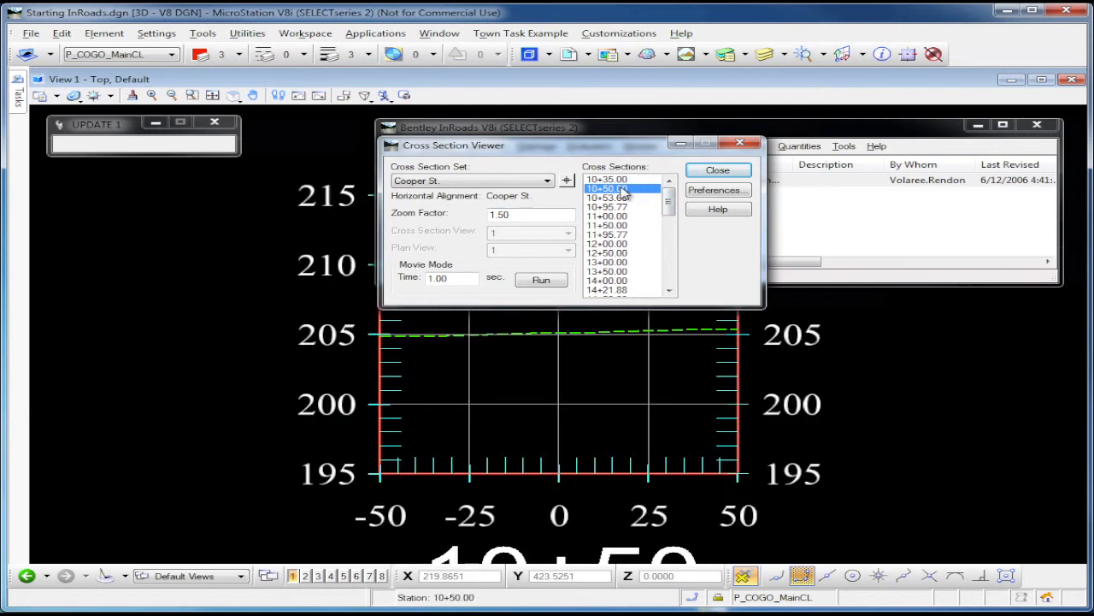
- Step through the Cooper St. cross sections in the viewer one by one, from station 10+53.60 on to station 24+50.00
key(Down)
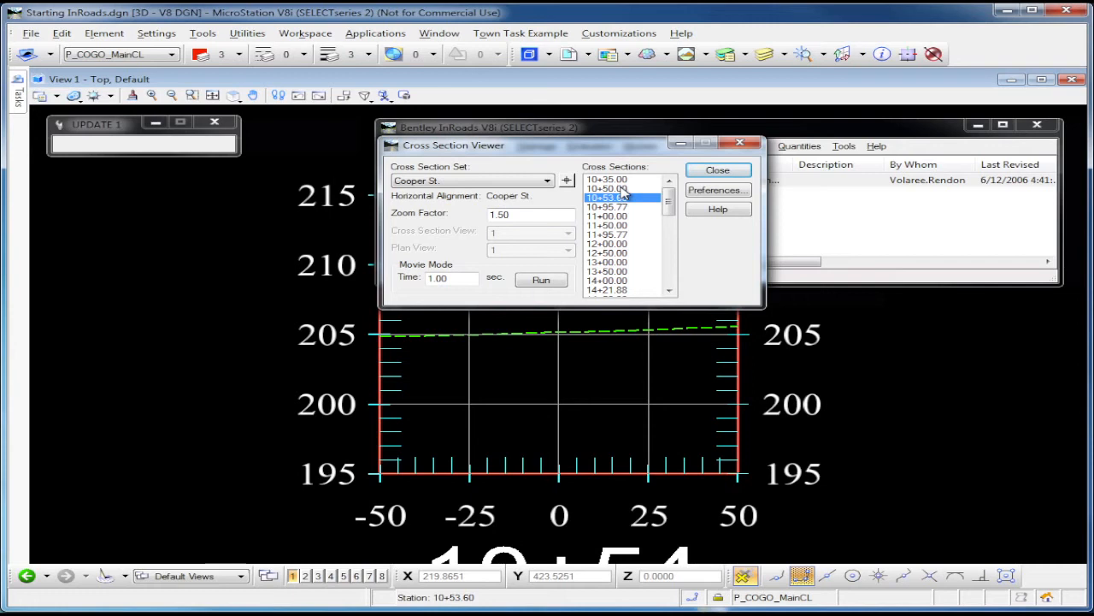
key(Down)
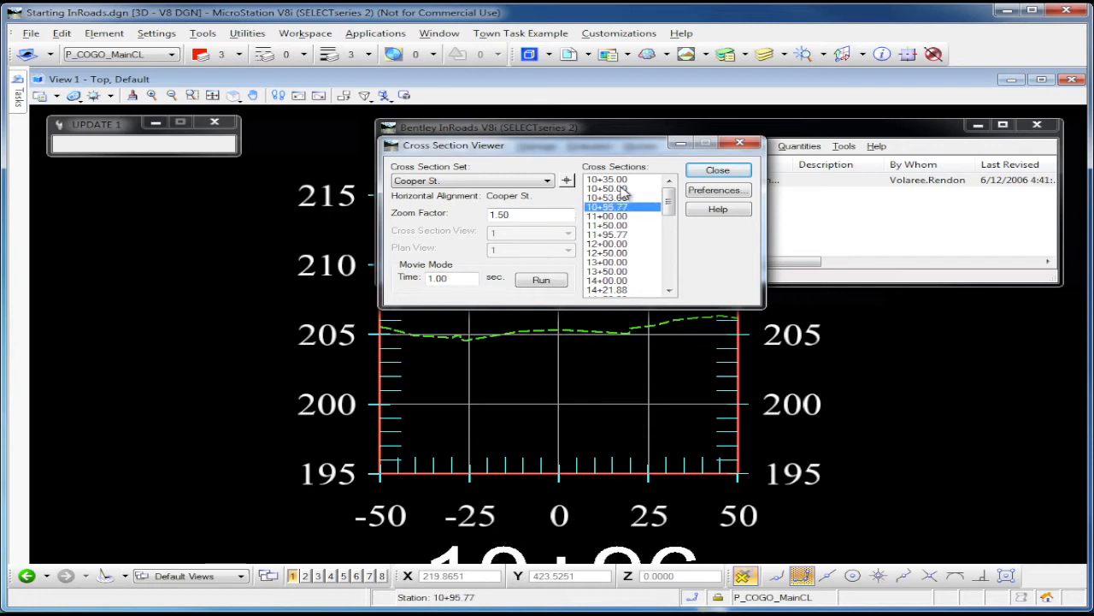
key(Down)
key(Down)
key(Down)
key(Down)
key(Down)
key(Down)
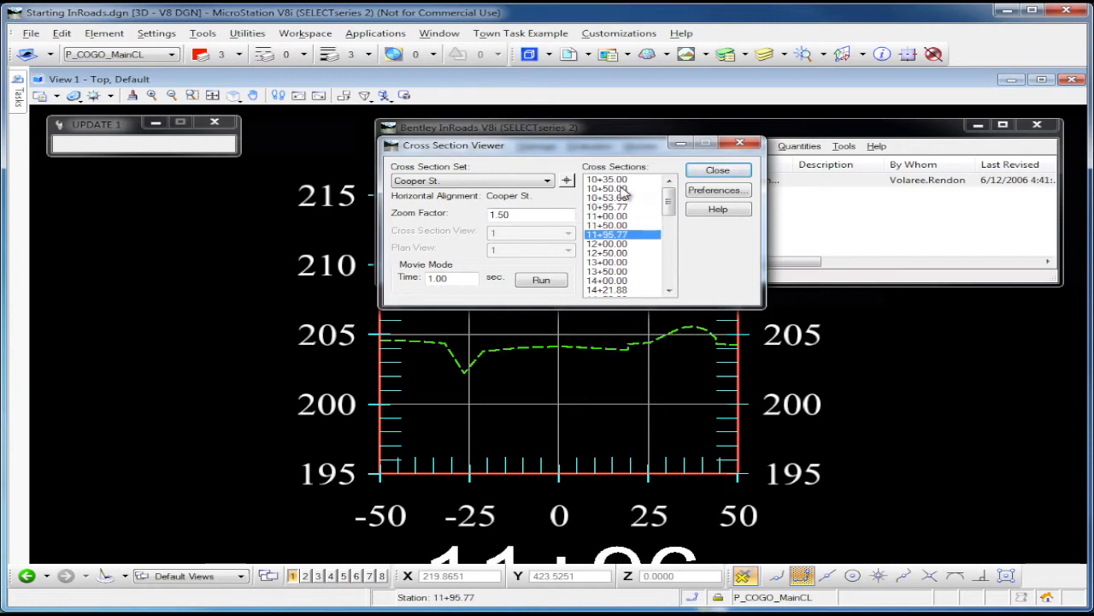
key(Down)
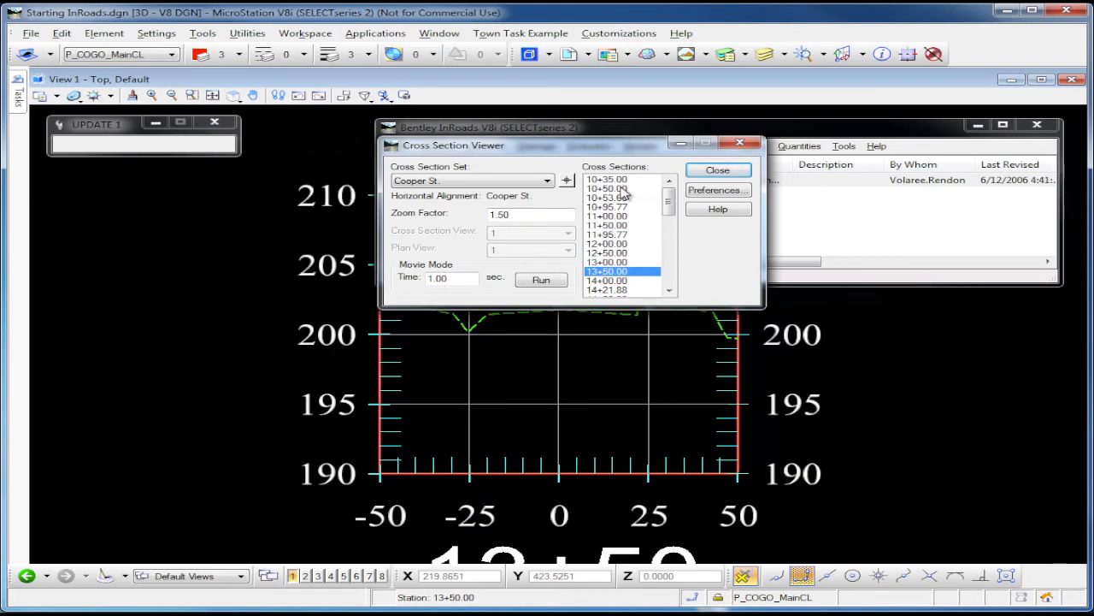
key(Down)
key(Down)
key(Down)
key(Down)
key(Down)
key(Down)
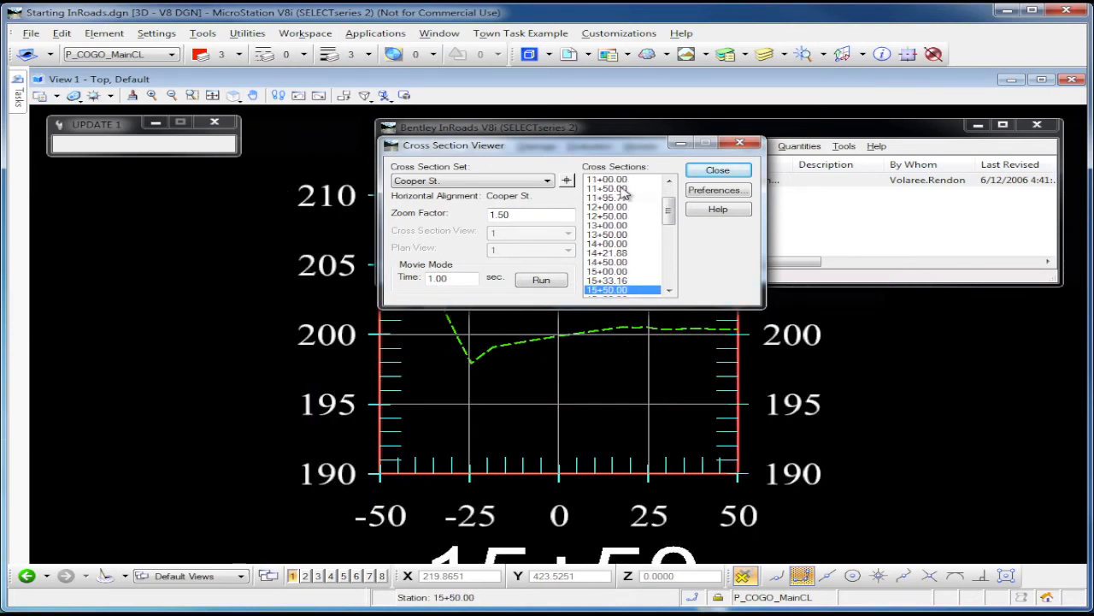
key(Down)
key(Down)
key(Down)
key(Down)
key(Down)
key(Down)
key(Down)
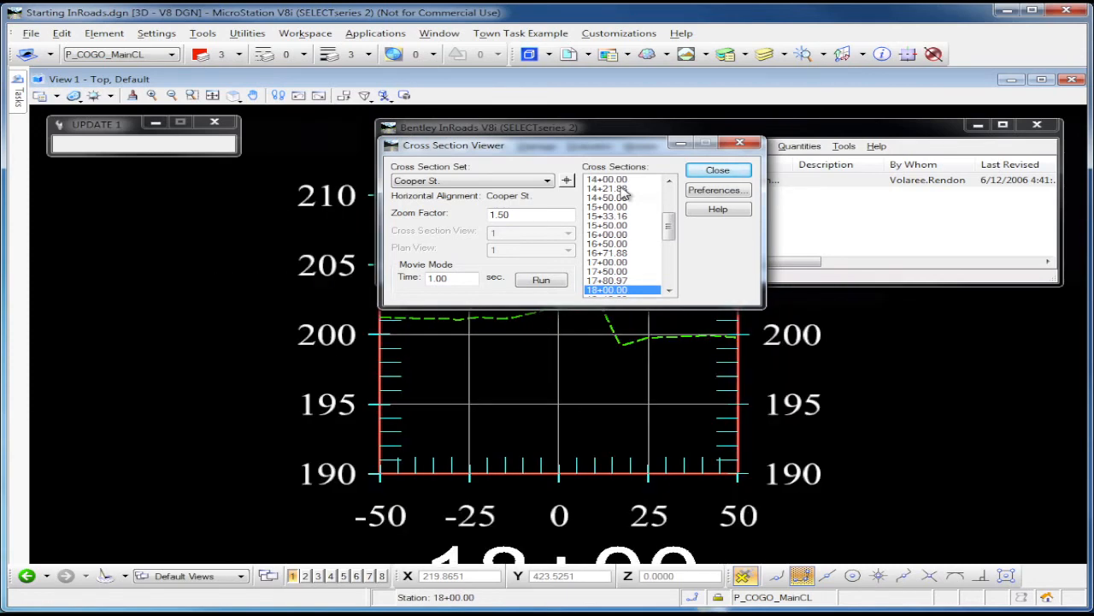
key(Down)
key(Down)
key(Down)
key(Down)
key(Down)
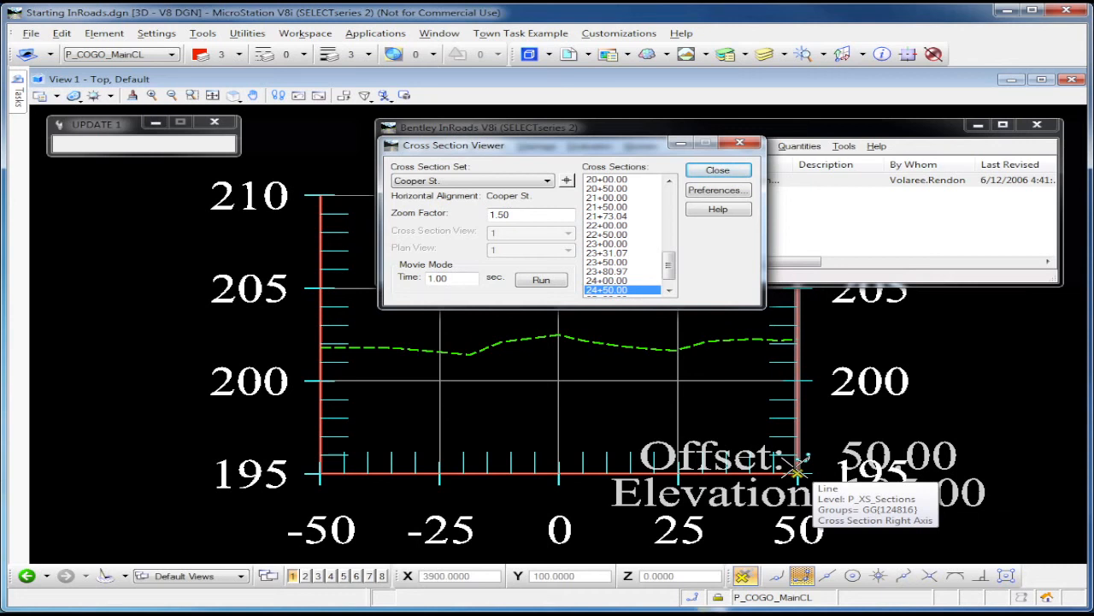
- Close the Cross Section Viewer and look over the final Cooper St. cross section sheets
click(718, 171)
scroll(438, 415, down, 5)
scroll(442, 407, down, 4)
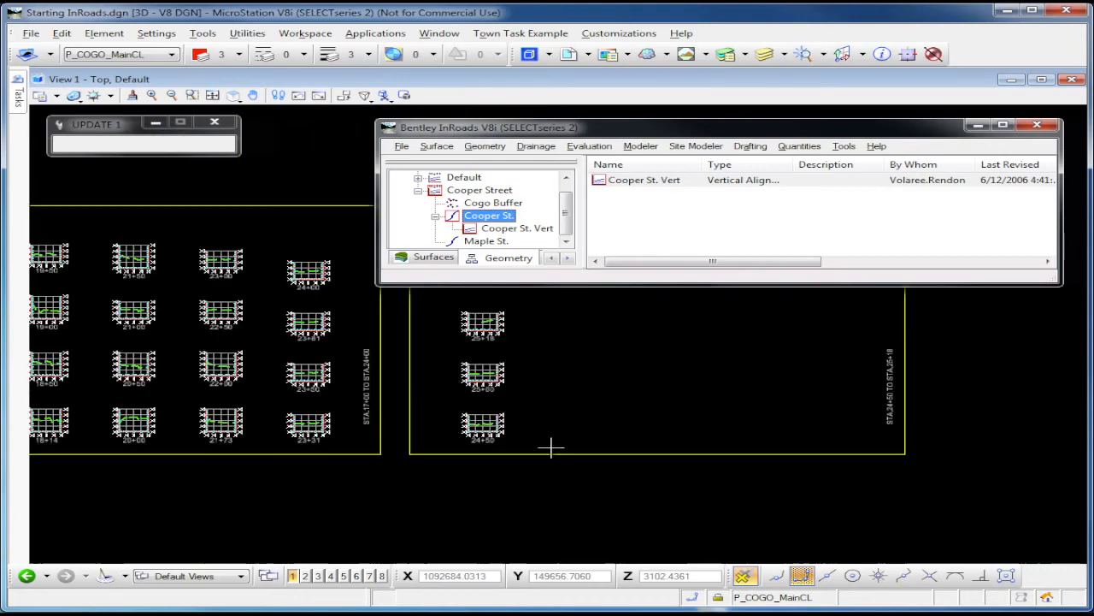
- Display the perimeter of the Existing Ground surface in the plan view around the Cooper St. alignment
middle_drag(341, 480, 550, 473)
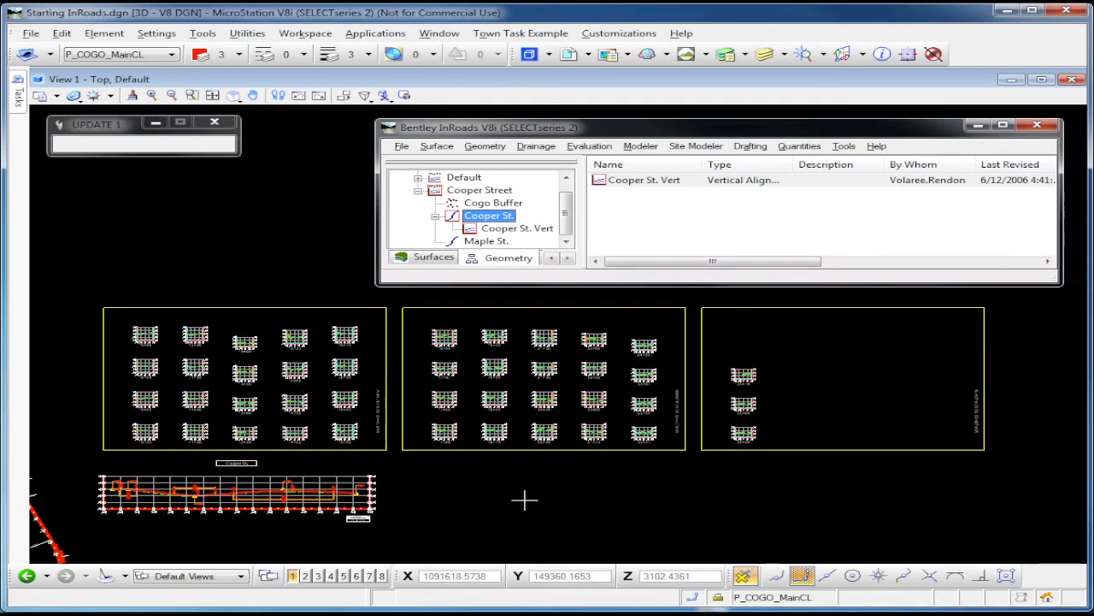
scroll(491, 477, down, 2)
middle_drag(518, 500, 548, 441)
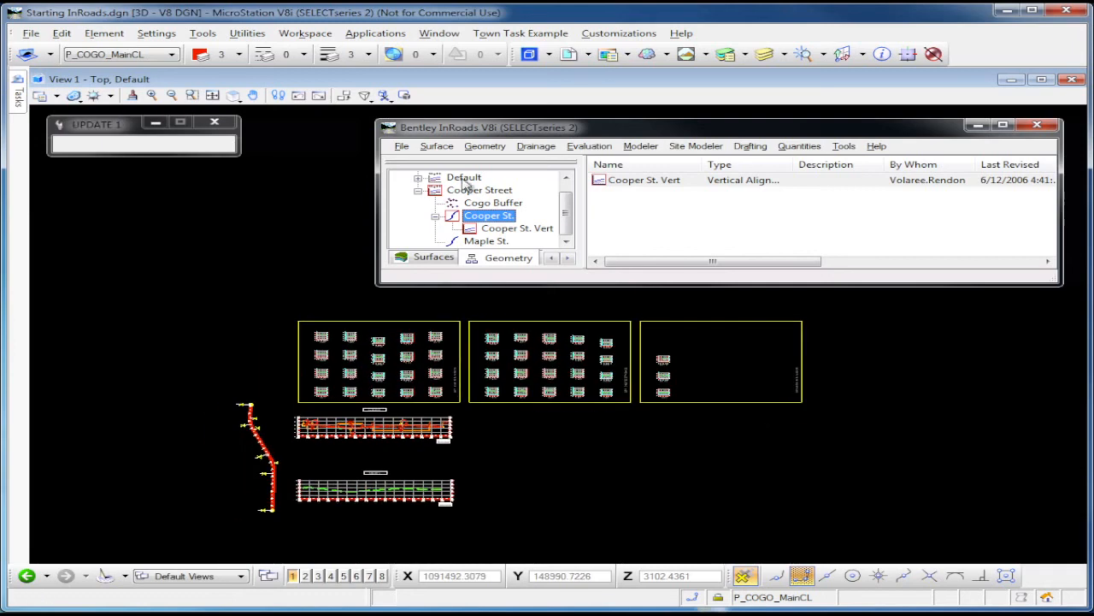
click(437, 146)
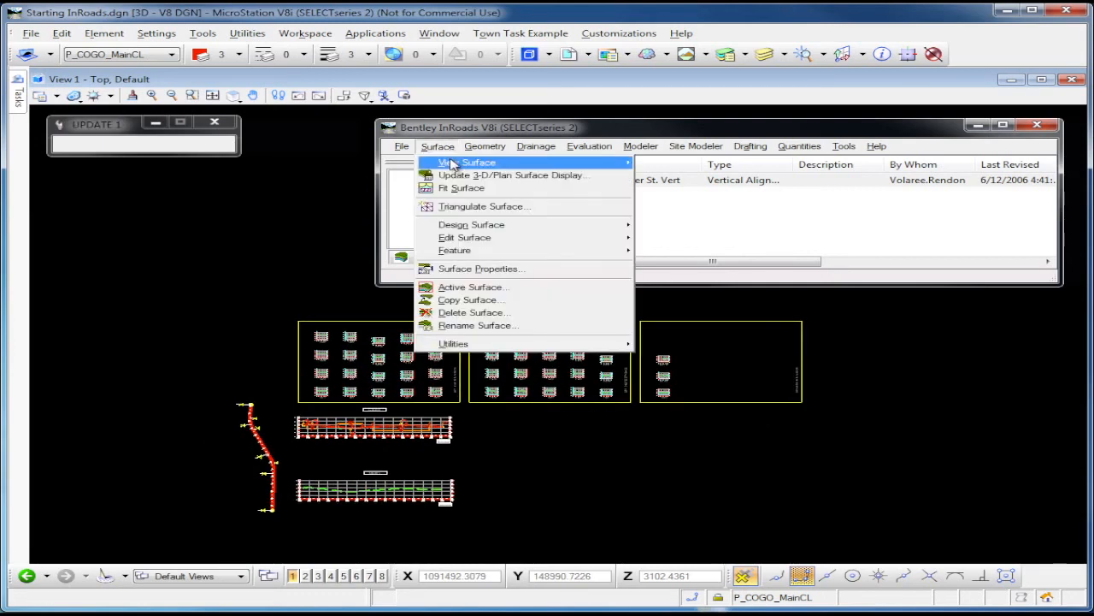
mouse_move(453, 163)
click(676, 164)
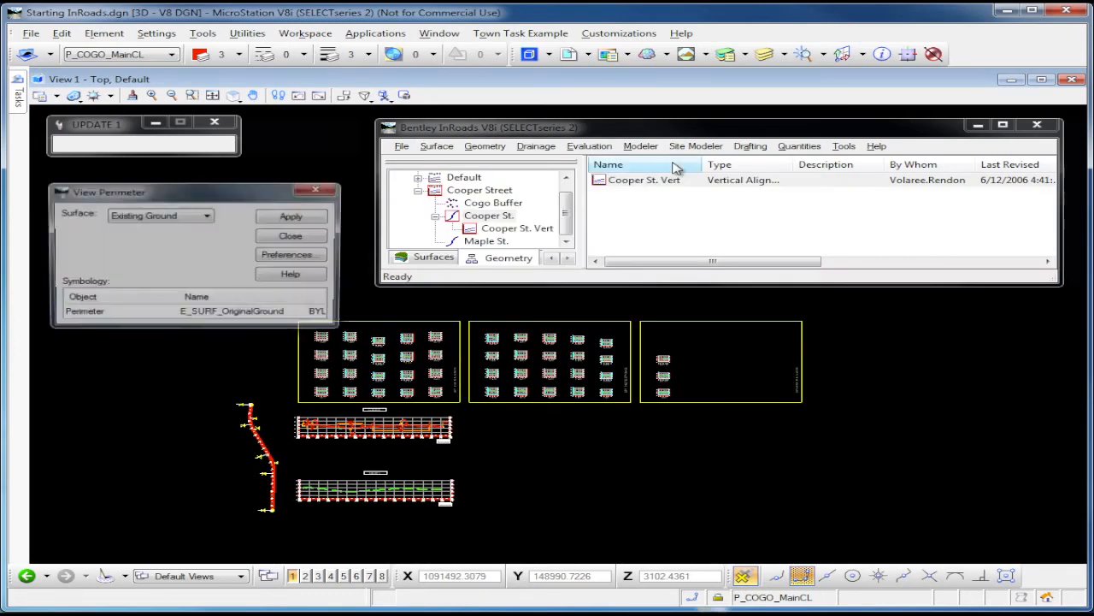
click(293, 219)
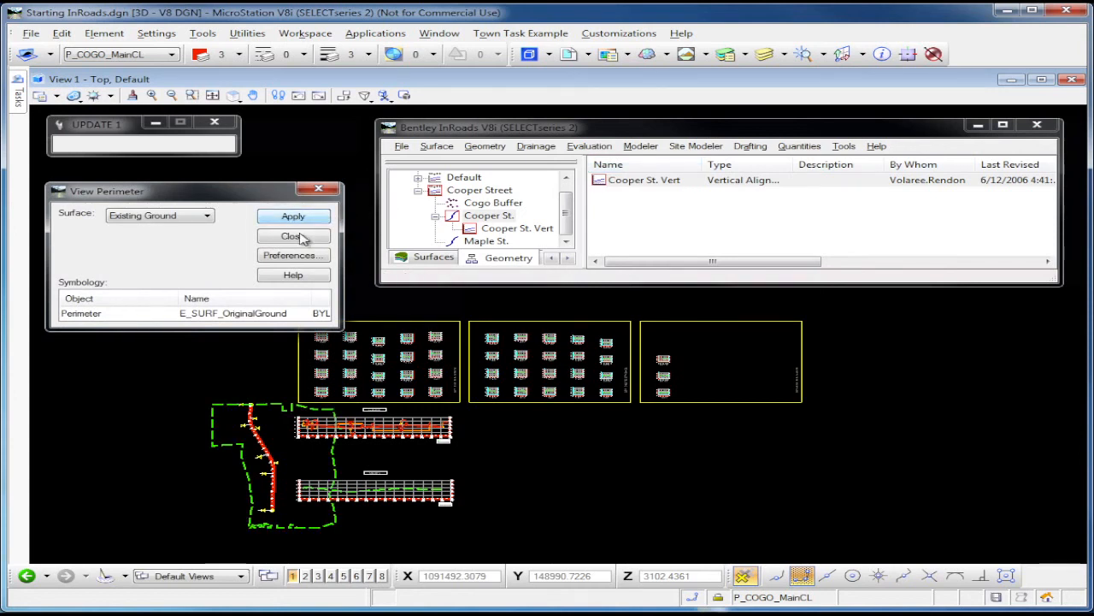
click(293, 236)
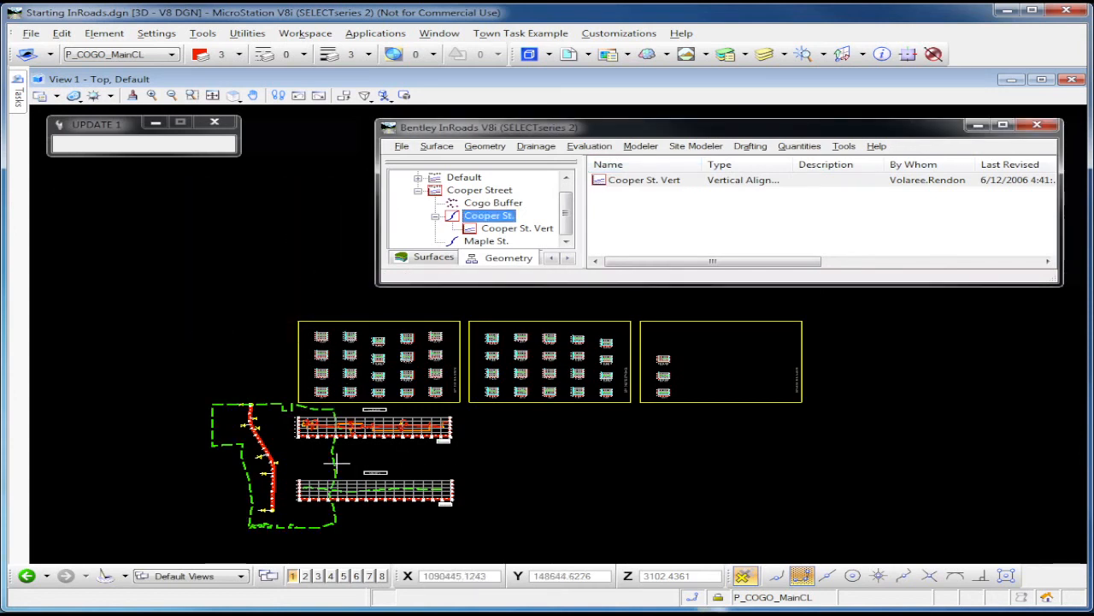